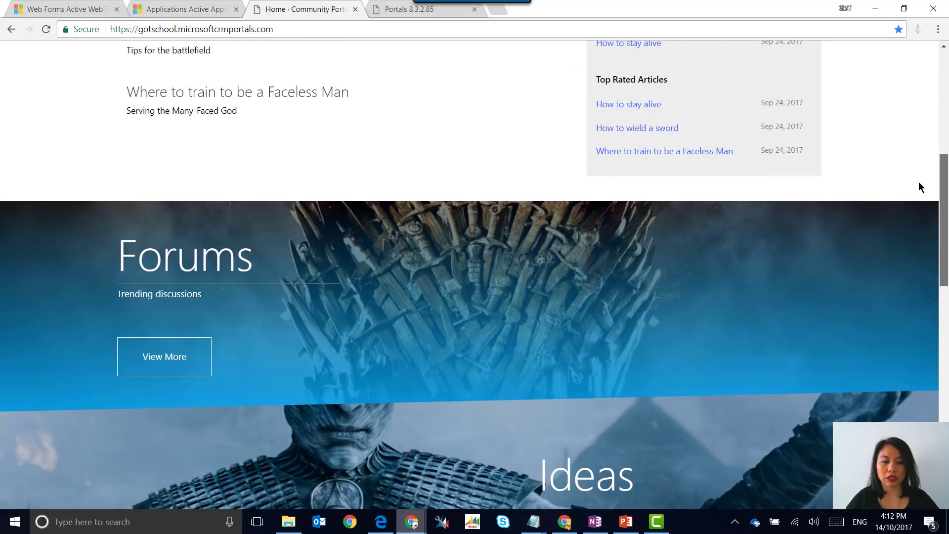
scroll(919, 185, "down", 7)
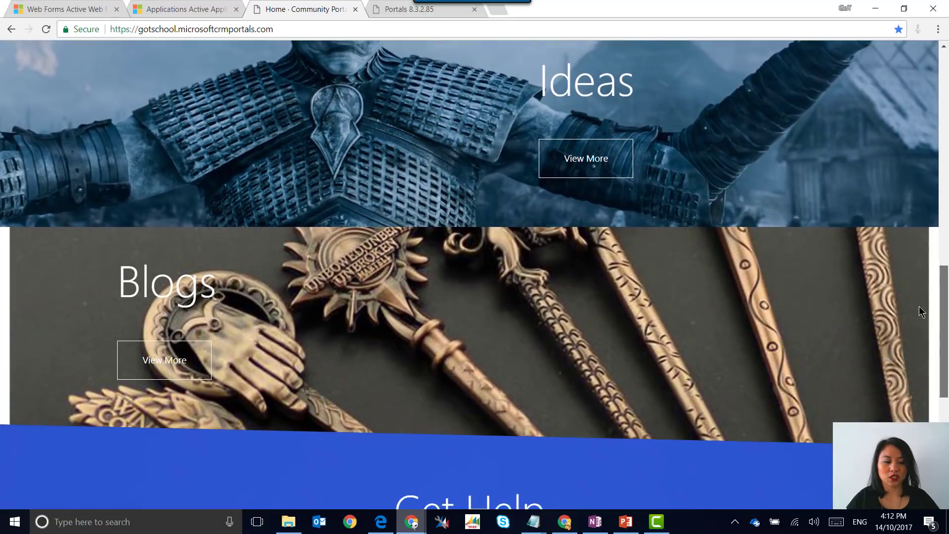
scroll(920, 310, "down", 6)
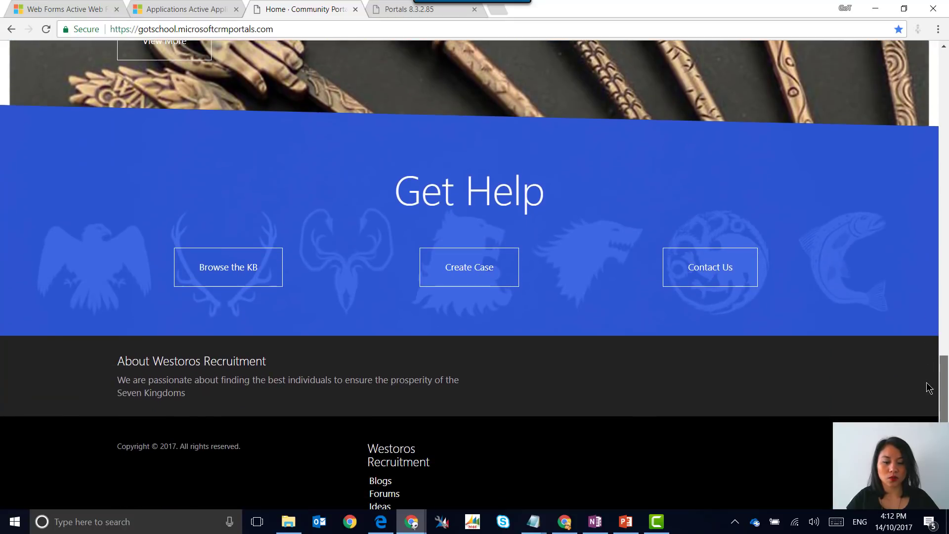
scroll(929, 388, "up", 17)
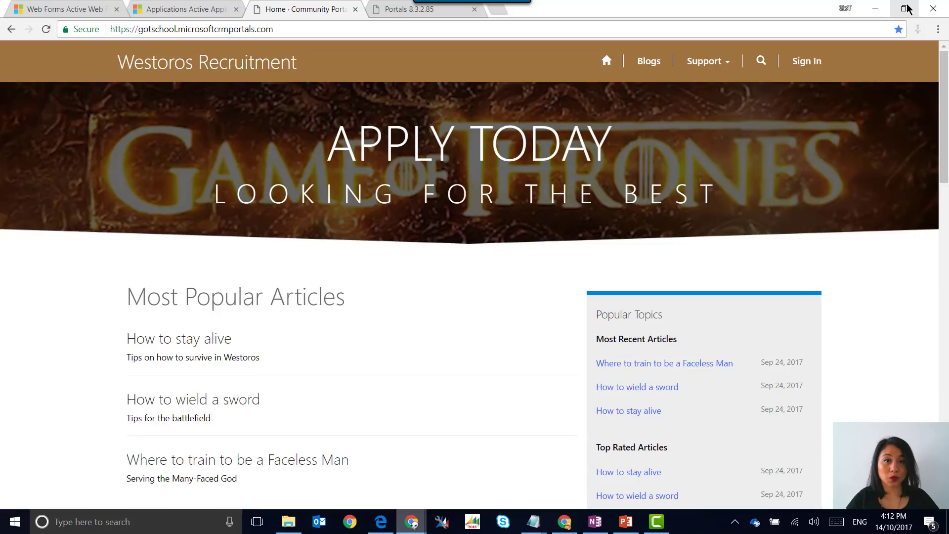
left_click(907, 9)
left_click_drag(374, 81, 336, 16)
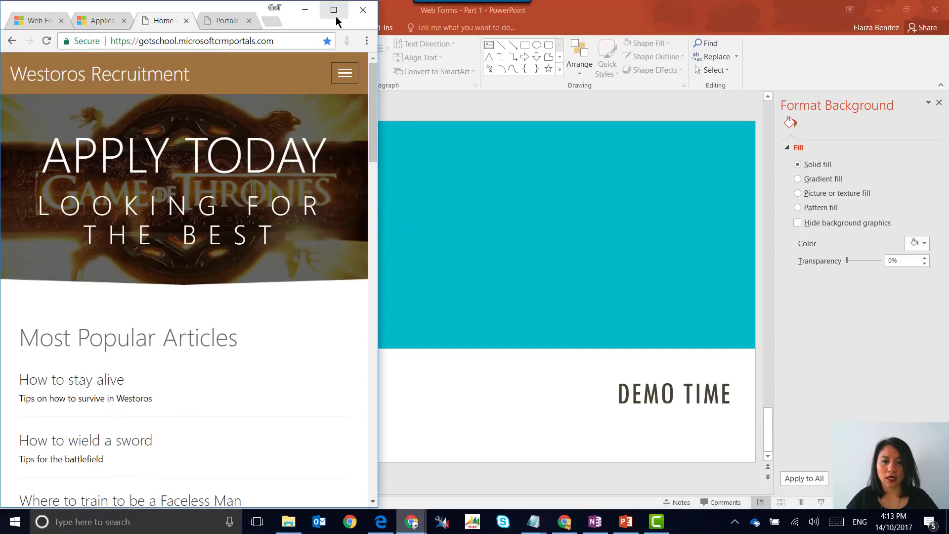
left_click(334, 12)
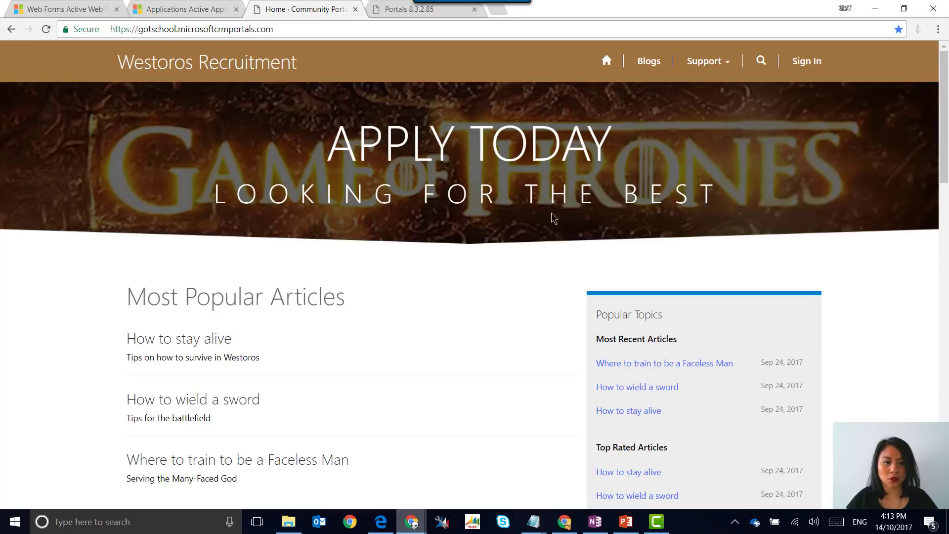
Sign in with the applicant's local-account username and password, then open the empty My Applications page.
left_click(806, 61)
double_click(369, 178)
key("BackSpace")
type("jane.smith")
key("Tab")
type("*********")
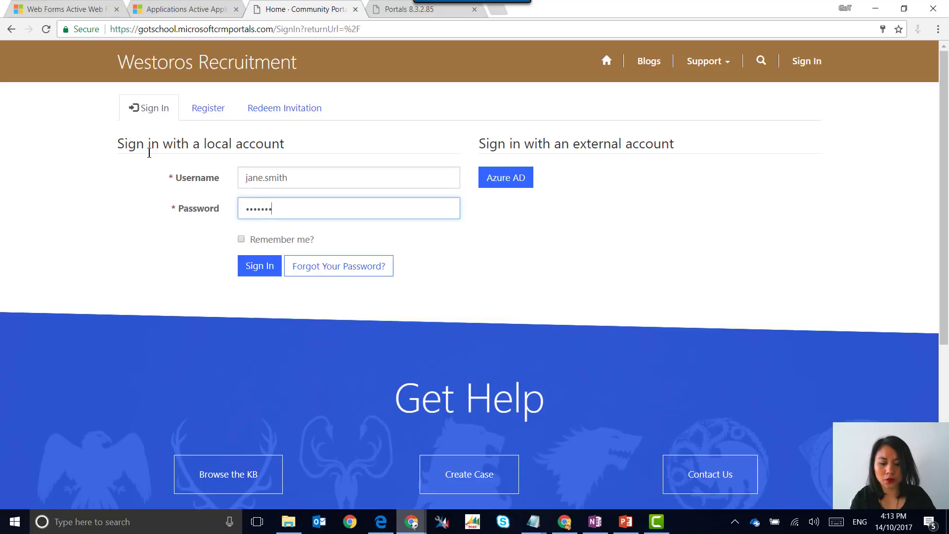
key("Return")
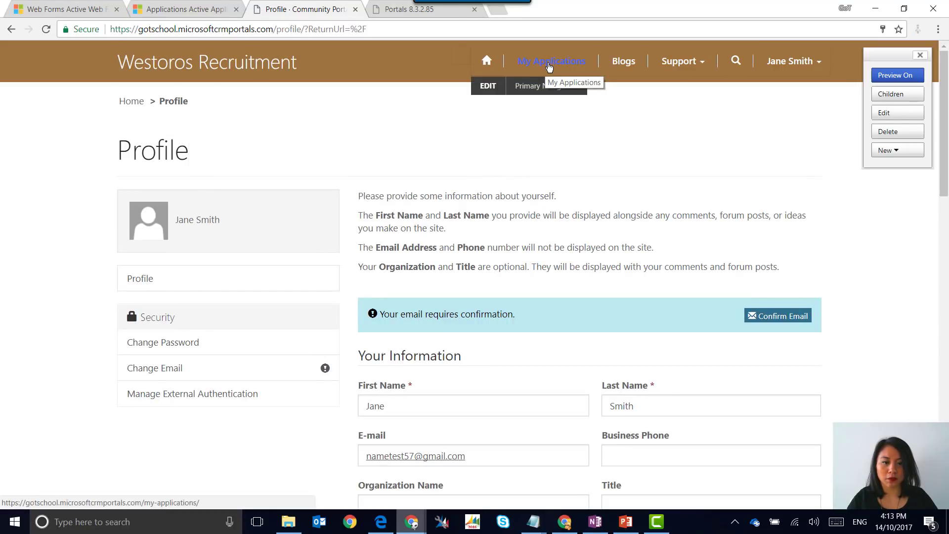
left_click(548, 65)
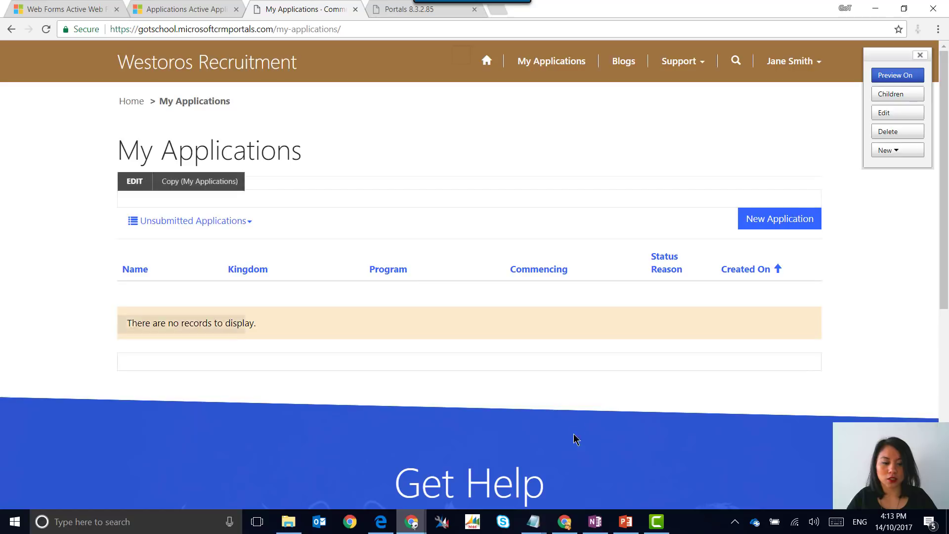
Present PowerPoint slide 4, Breakdown, full screen, then return to the portal's My Applications page.
left_click(623, 522)
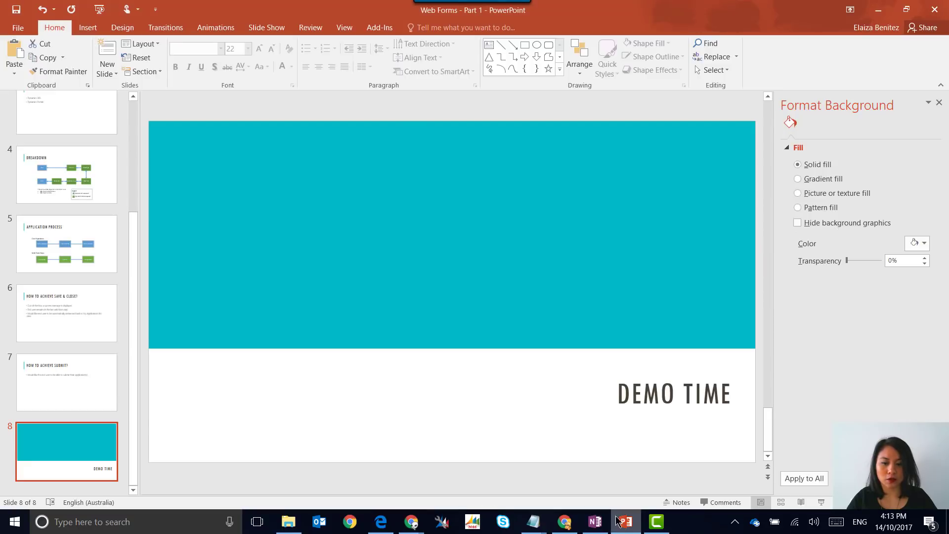
left_click(71, 174)
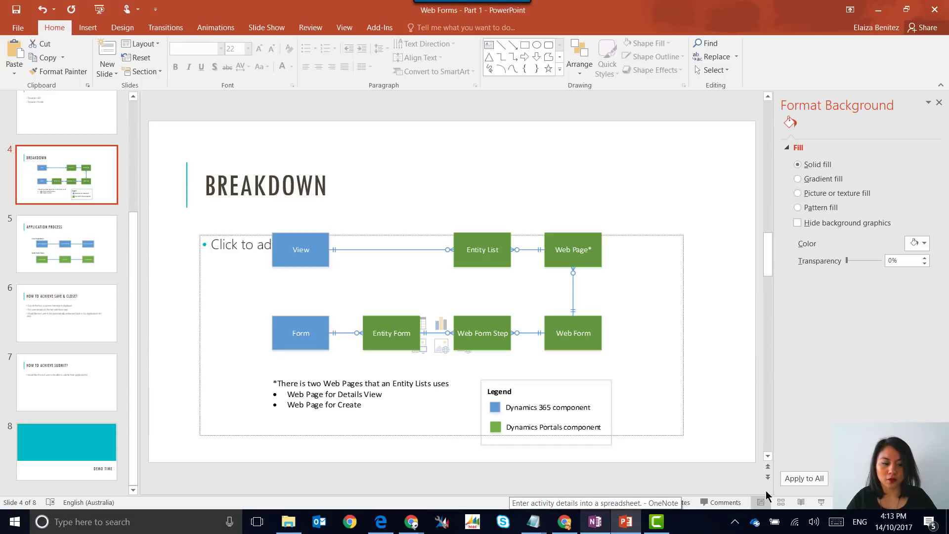
left_click(820, 502)
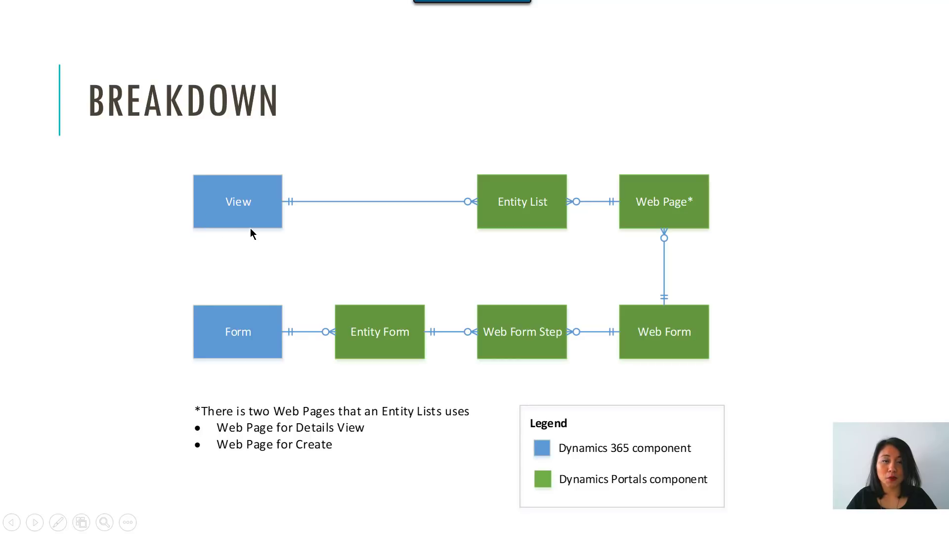
key("Escape")
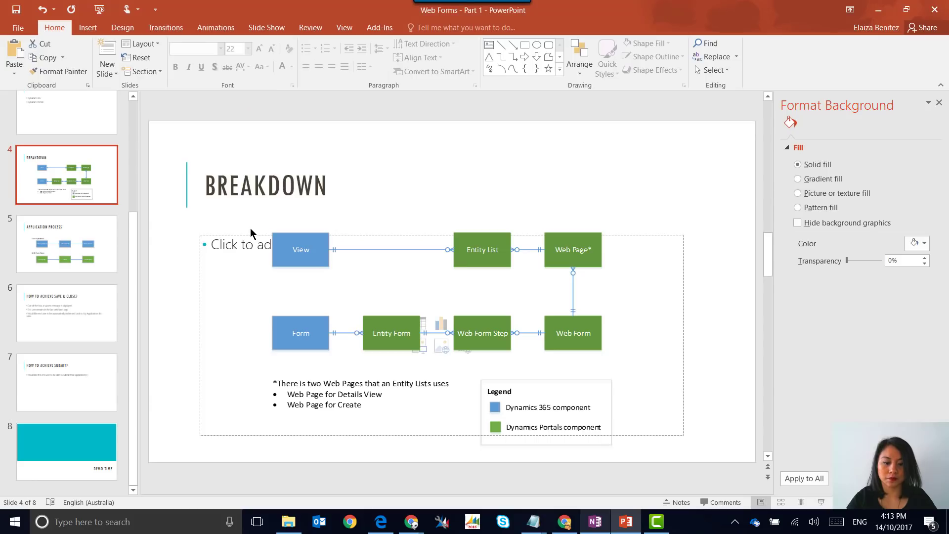
mouse_move(412, 527)
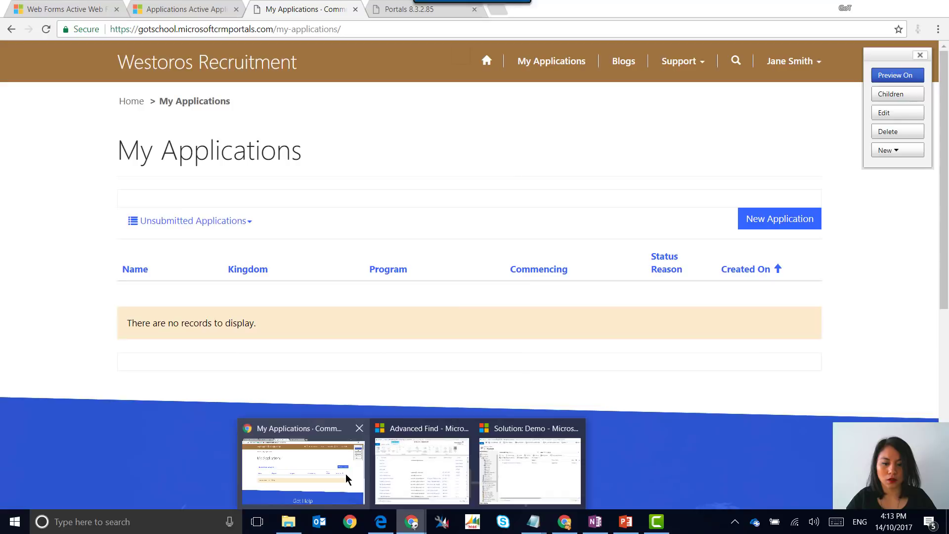
left_click(345, 473)
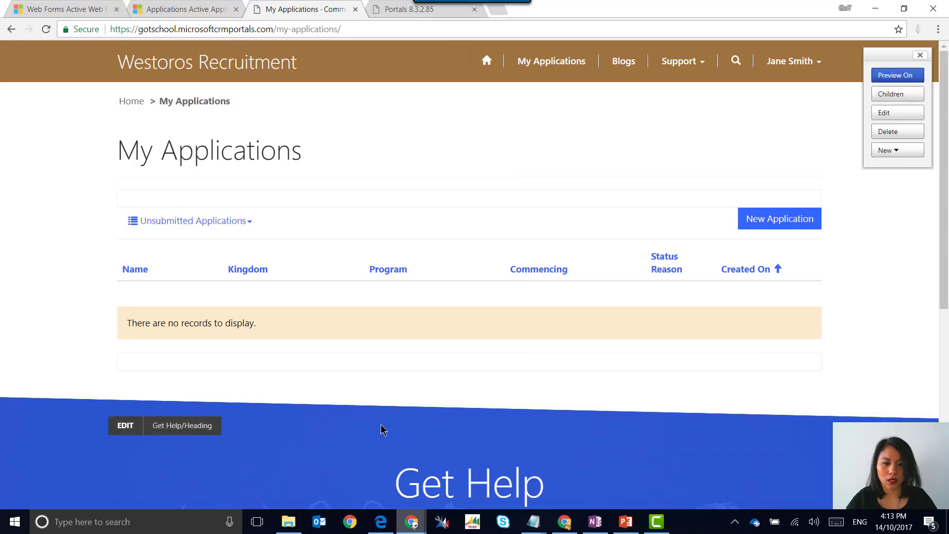
Start a New Application to show its Program Details step, then return to PowerPoint.
left_click(809, 226)
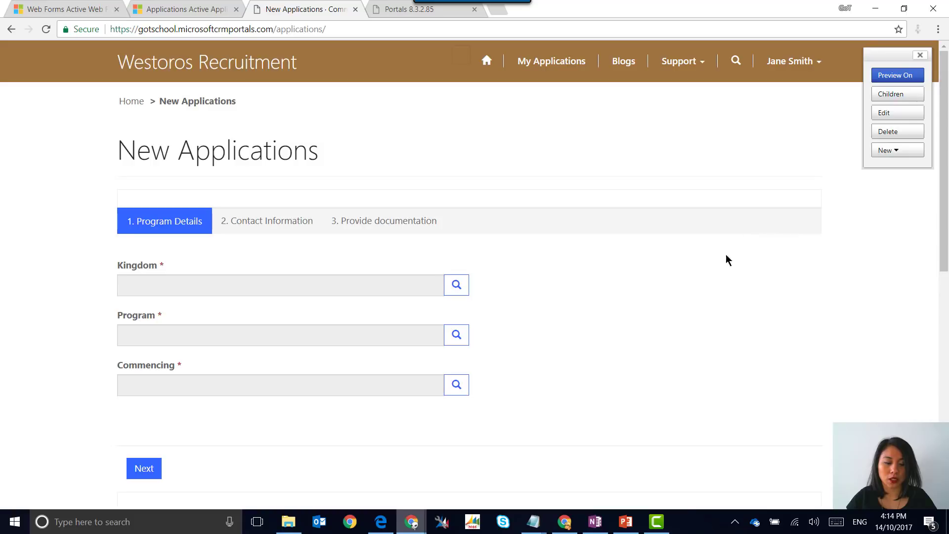
mouse_move(626, 524)
left_click(660, 493)
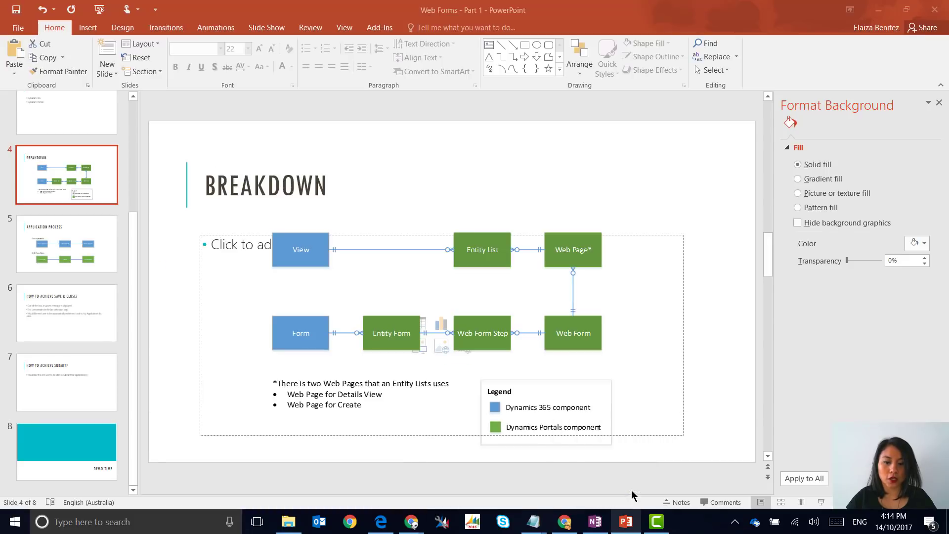
Present slide 5, Application Process, full screen, then return to the New Applications form.
left_click(71, 245)
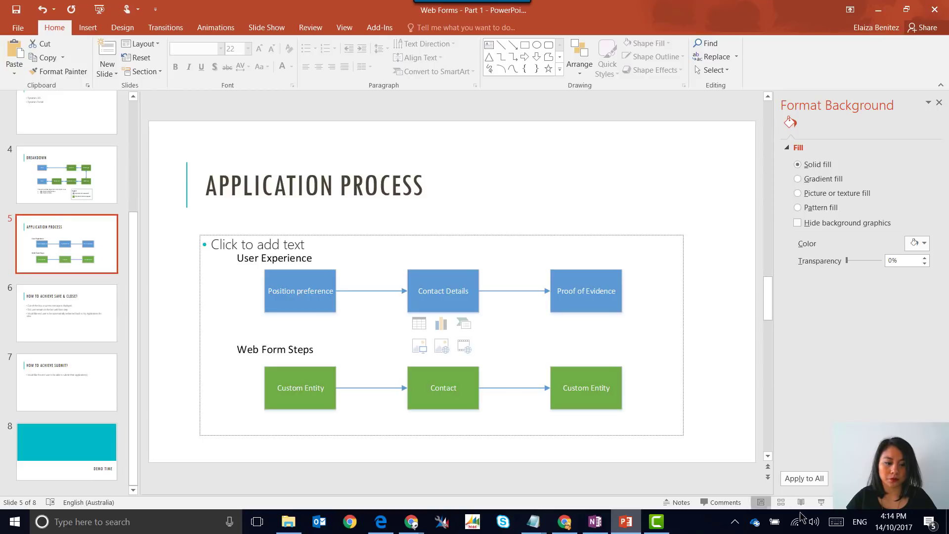
left_click(821, 502)
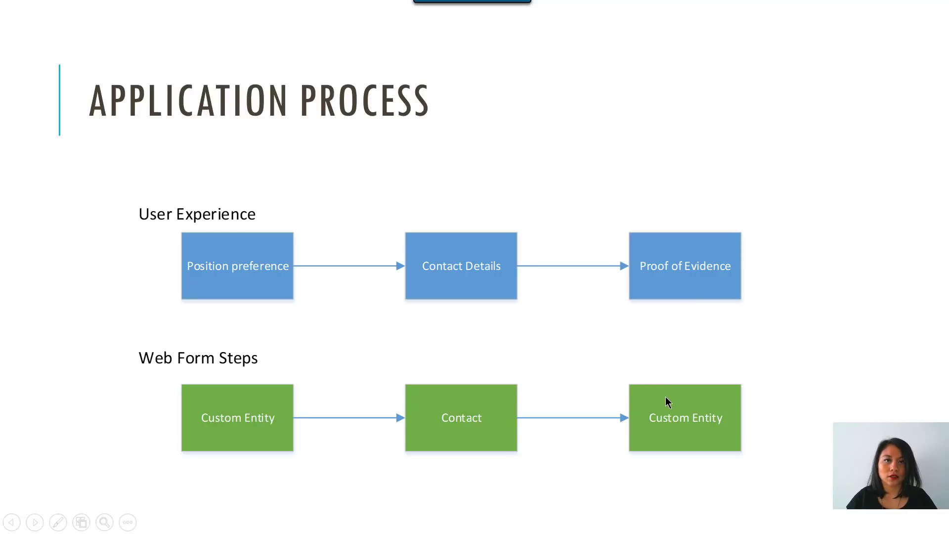
key("Escape")
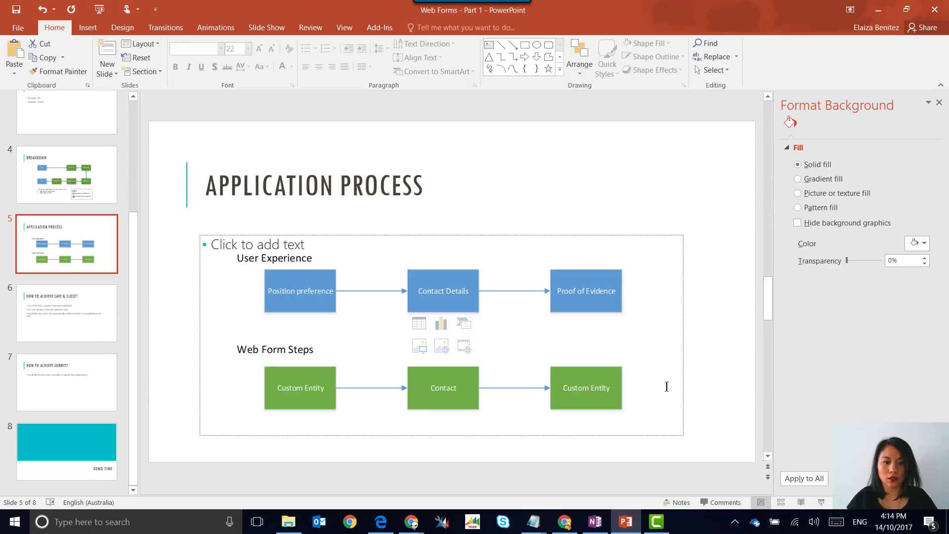
key("alt+Tab")
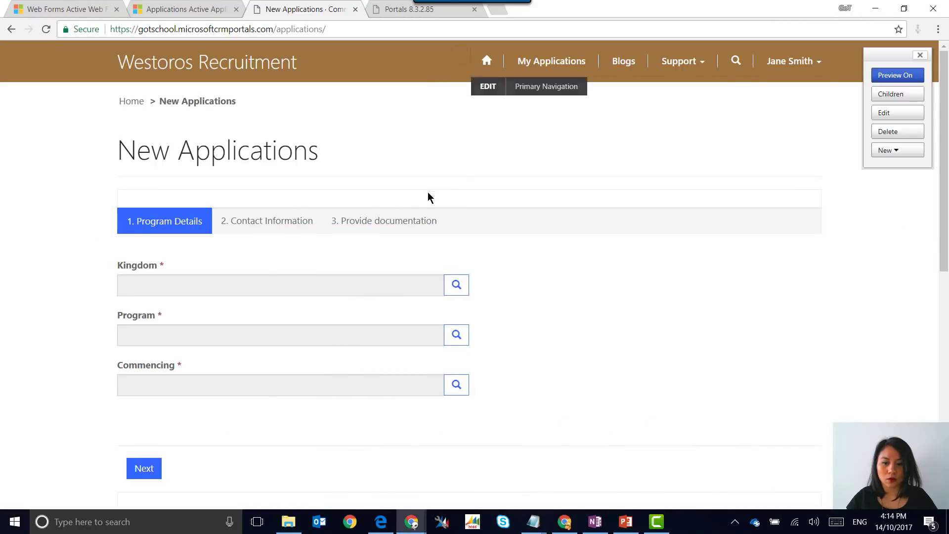
Choose The Vale of Arryn as Kingdom and Moon Door Operator as Program.
left_click(460, 294)
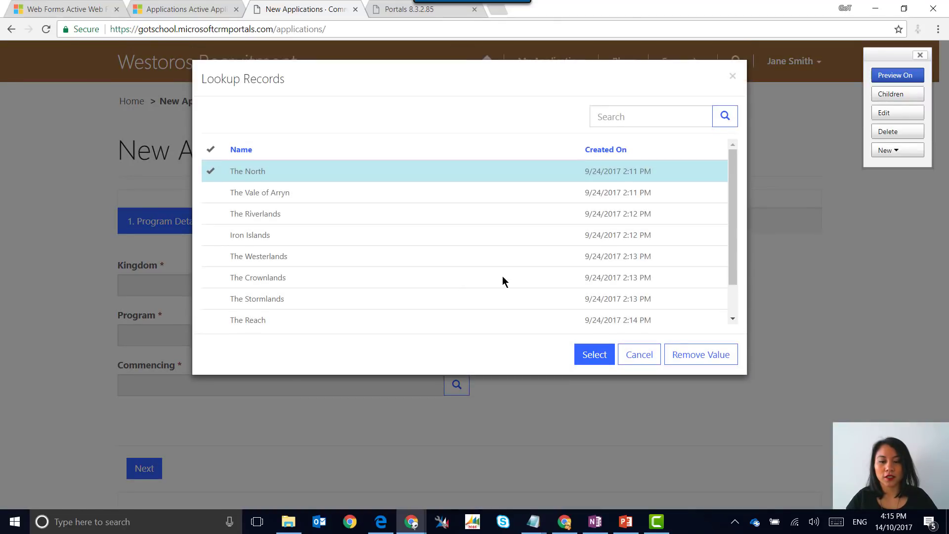
left_click_drag(733, 173, 691, 175)
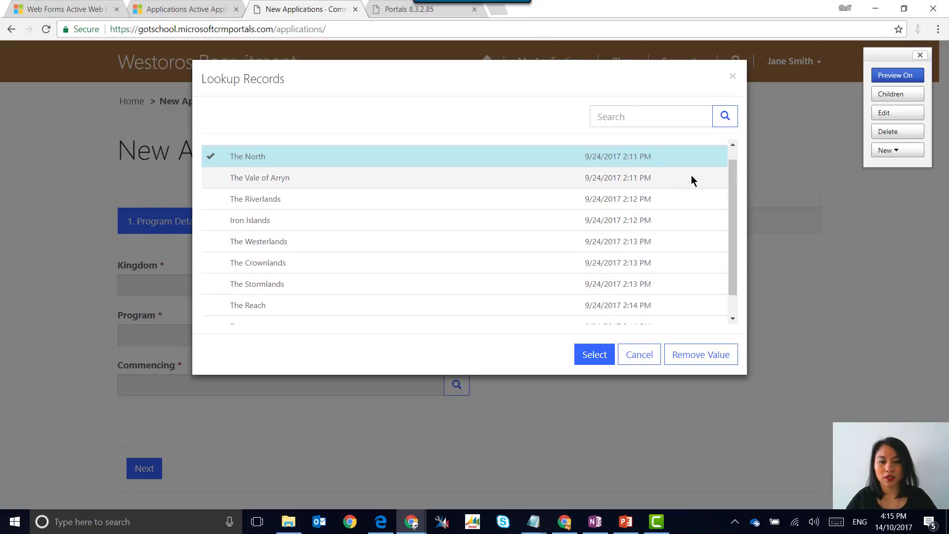
left_click(523, 178)
left_click(594, 354)
left_click(460, 338)
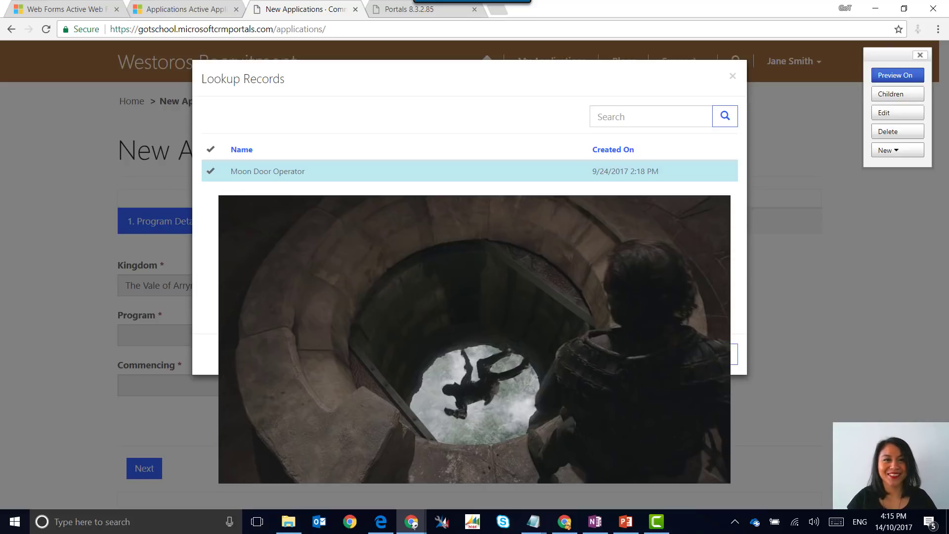
left_click(595, 358)
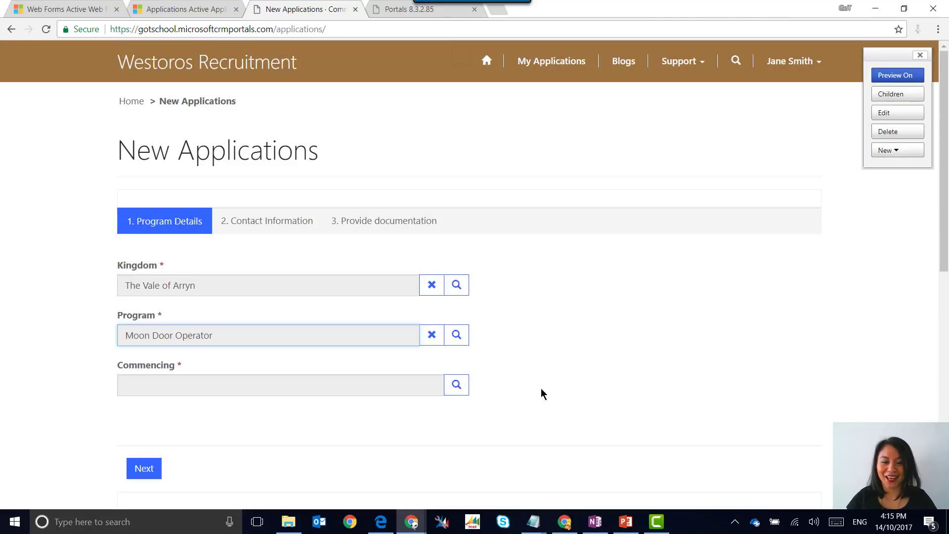
Set Commencing to January 2018 and continue to the Contact Information step.
left_click(456, 385)
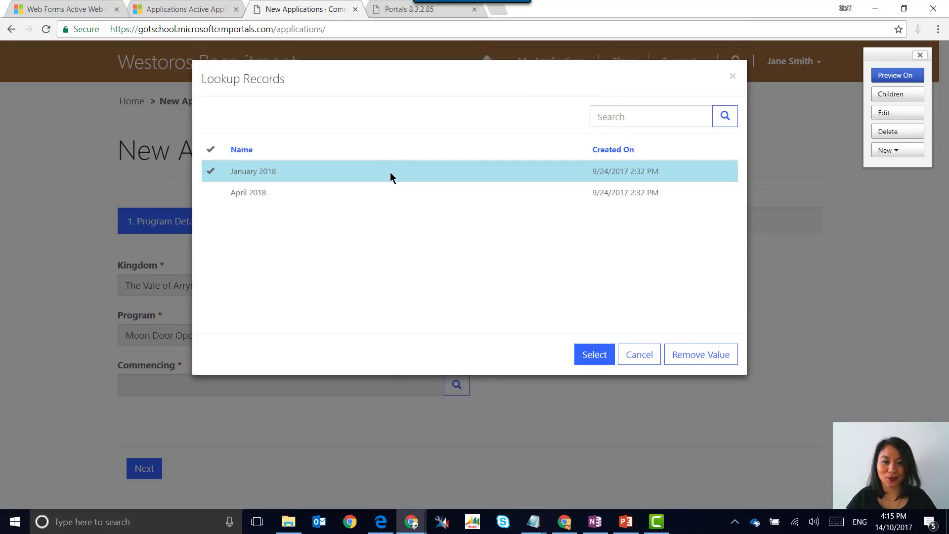
left_click(387, 176)
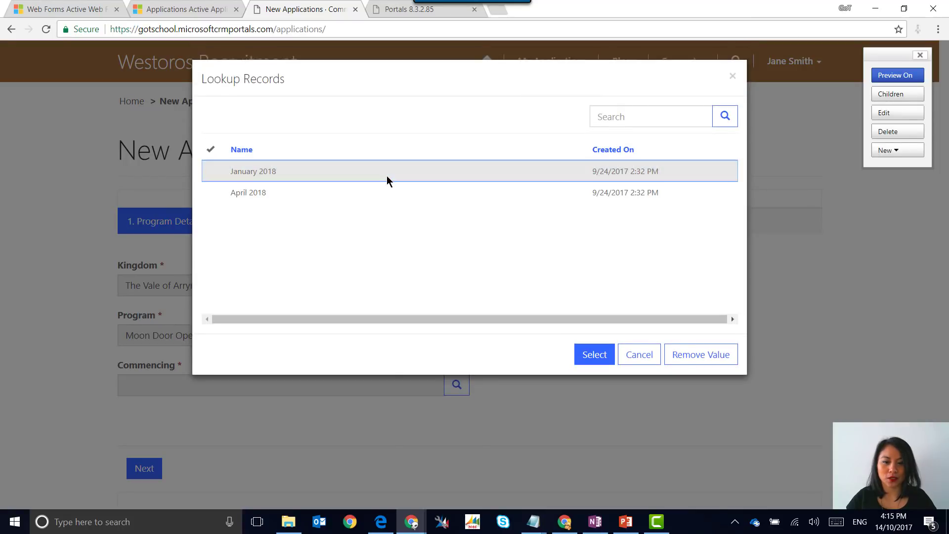
left_click(387, 177)
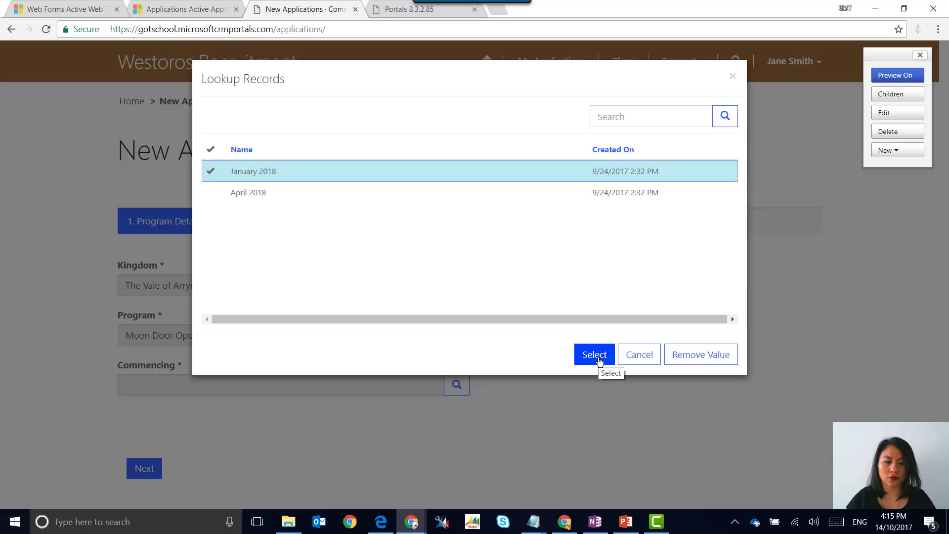
left_click(598, 360)
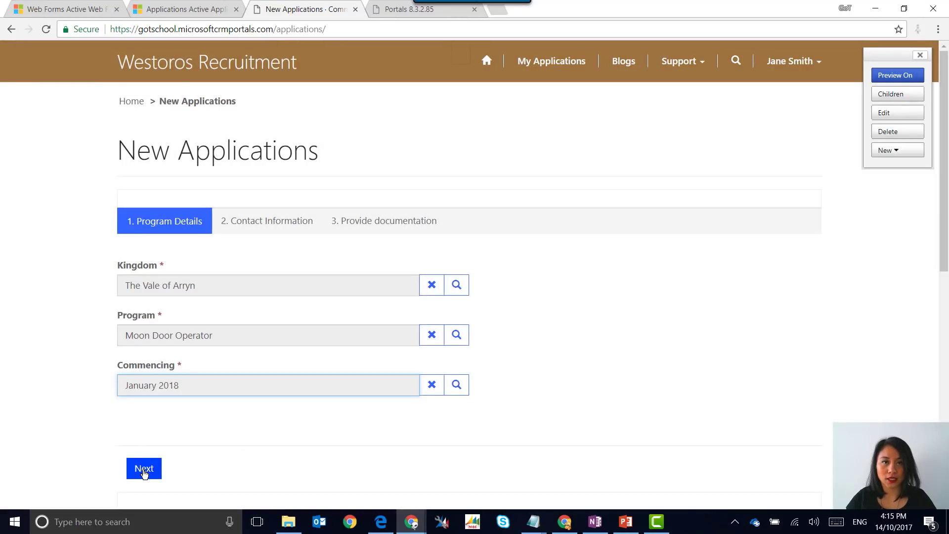
left_click(144, 470)
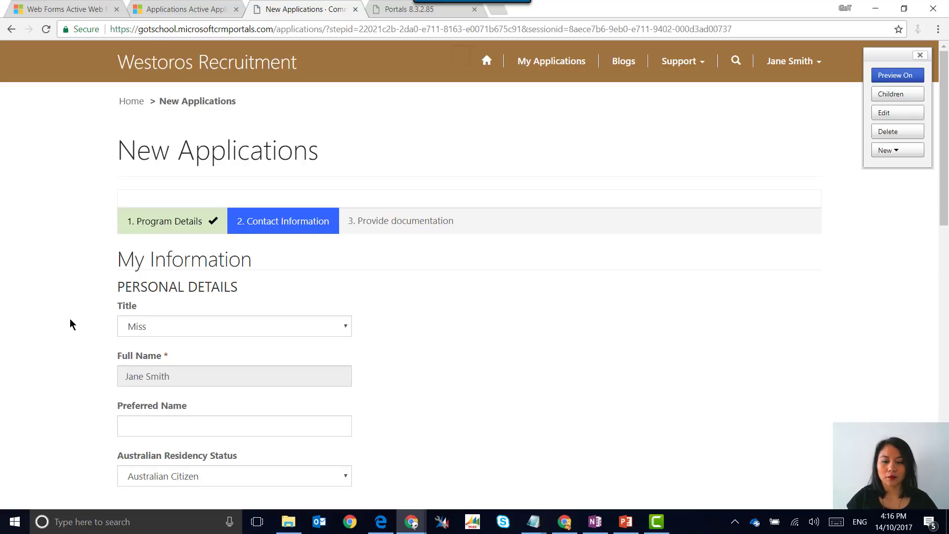
Enter the applicant's mobile phone number and continue to the Provide documentation step.
scroll(70, 324, "down", 3)
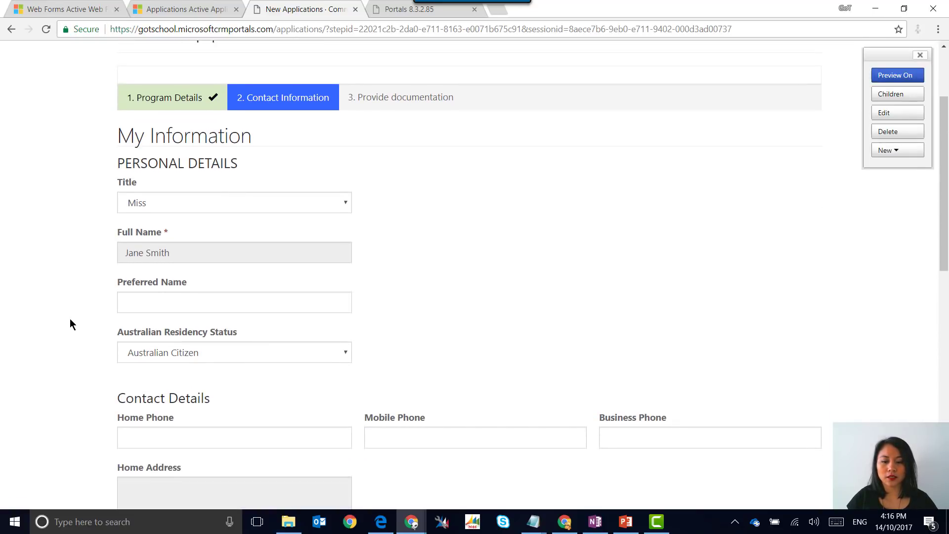
scroll(70, 324, "down", 1)
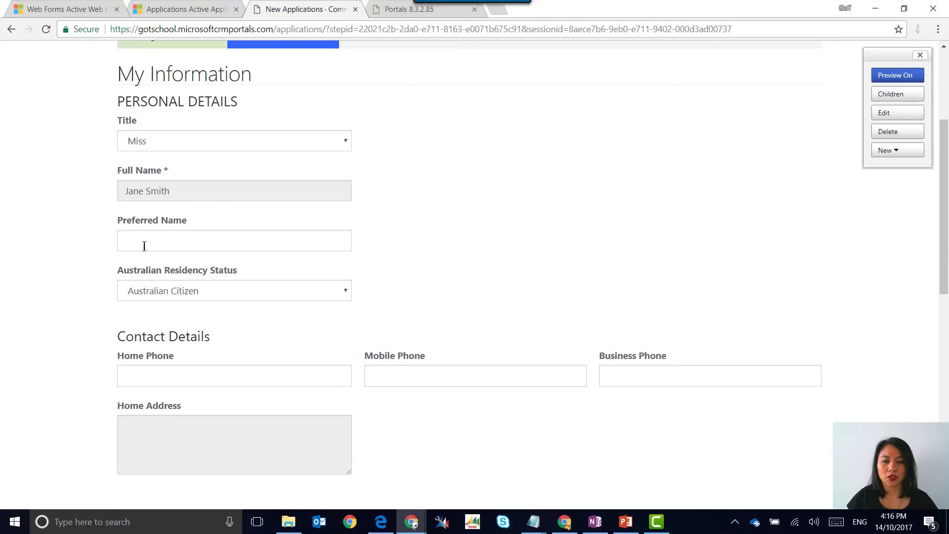
scroll(83, 257, "down", 3)
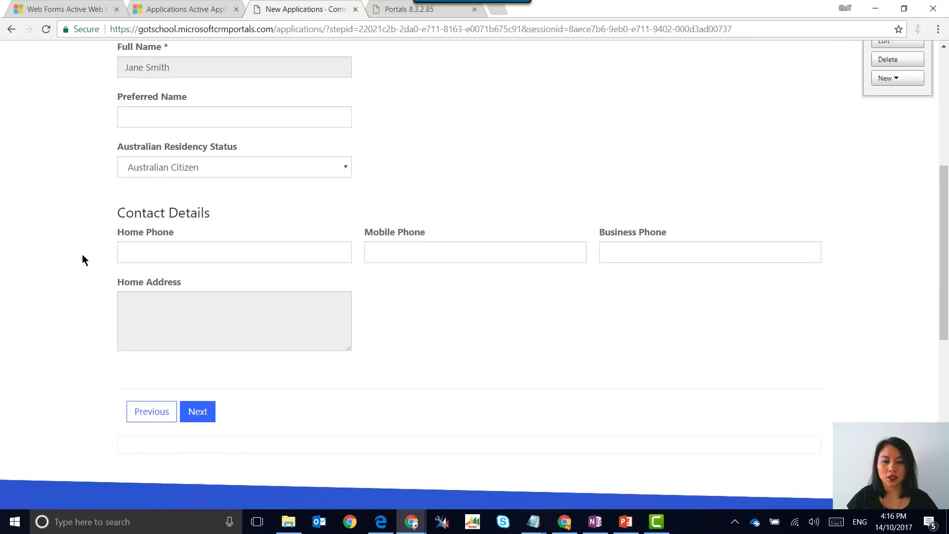
left_click(183, 258)
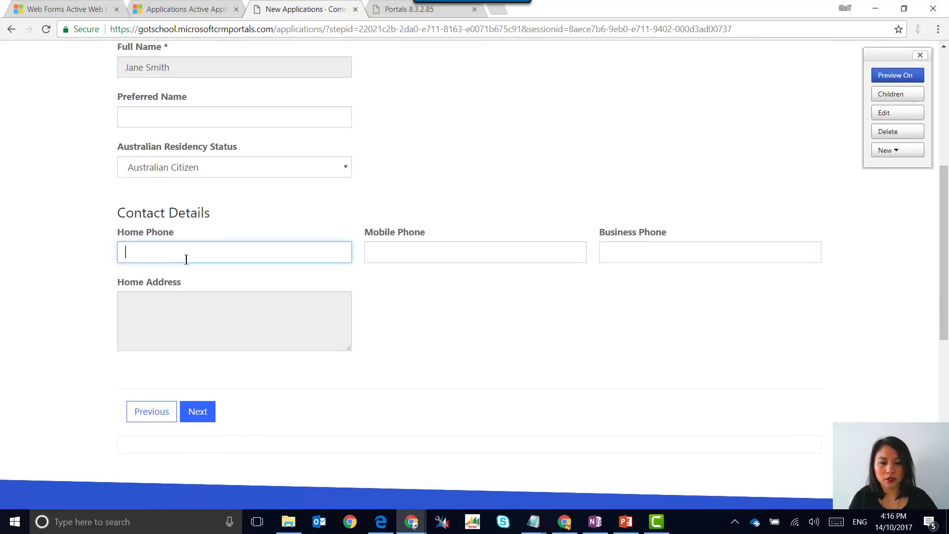
left_click(393, 261)
type("0437")
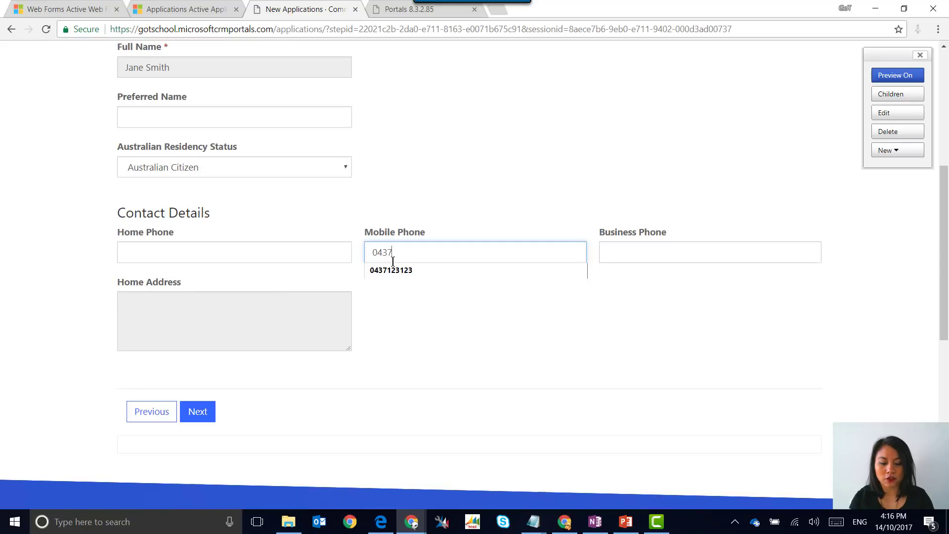
type("123123")
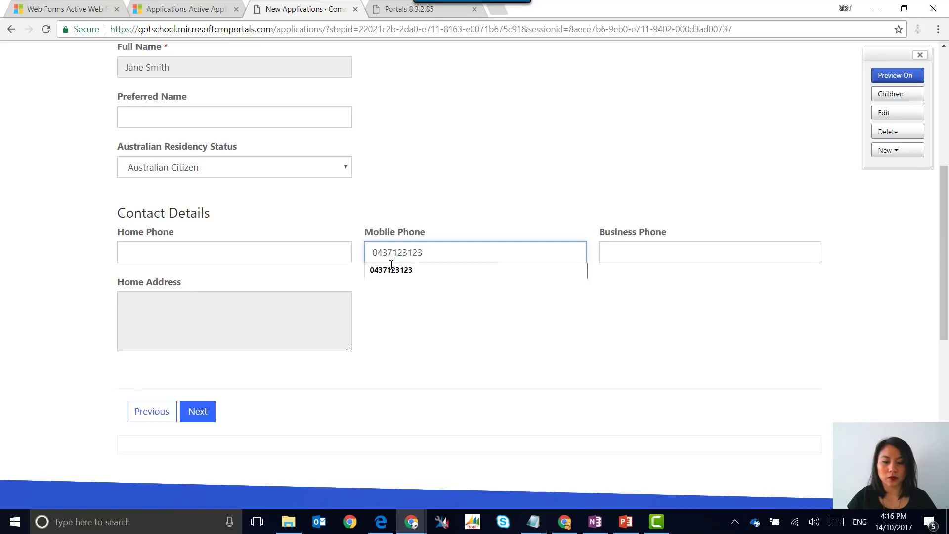
left_click(200, 411)
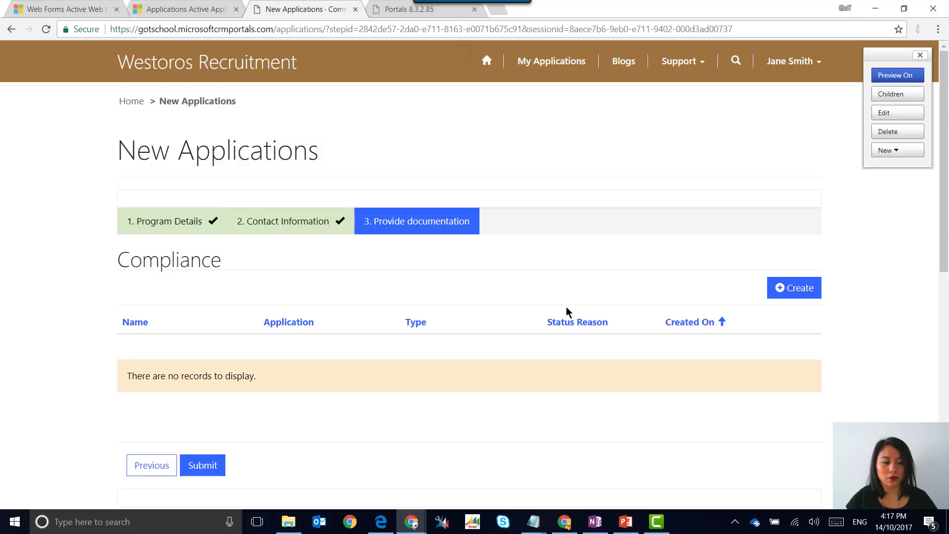
Create a Birth Certificate compliance record with Test Word.docx attached and submit it.
left_click(811, 291)
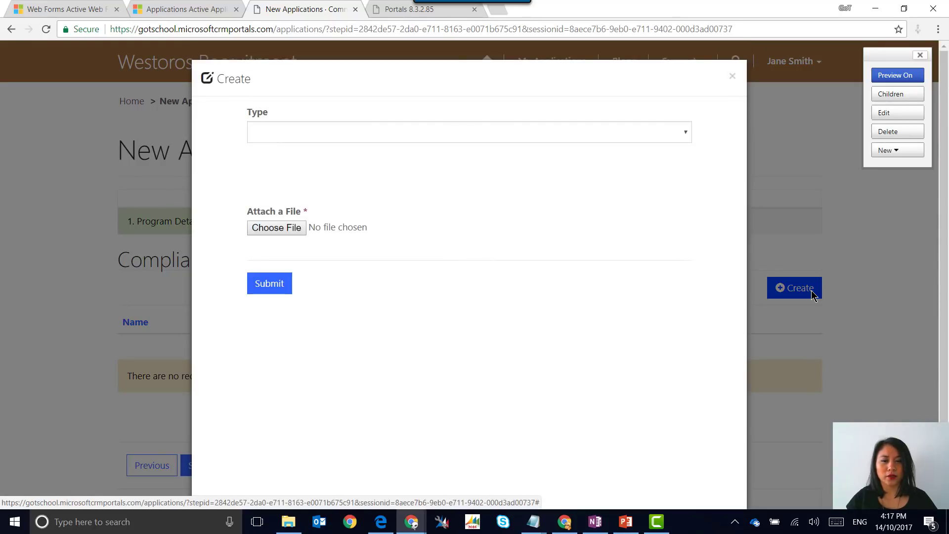
left_click(665, 134)
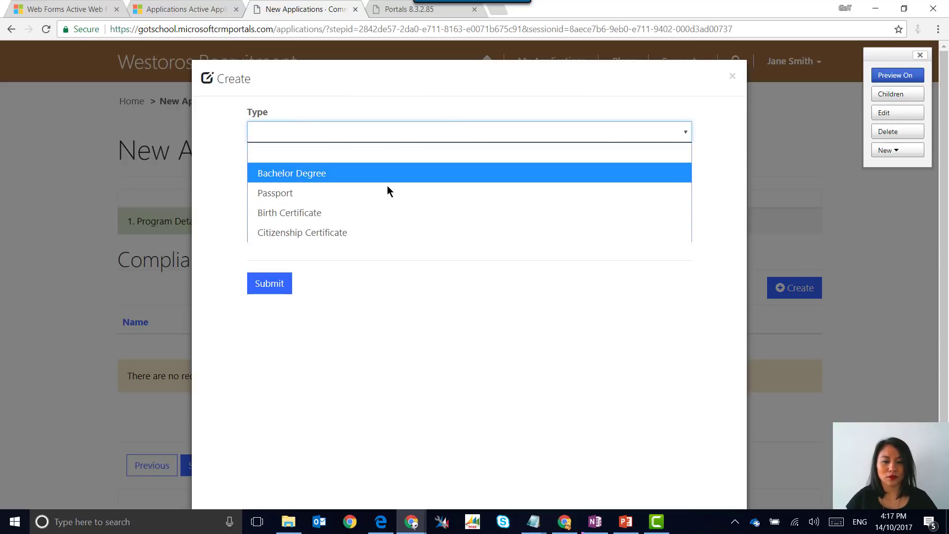
left_click(389, 217)
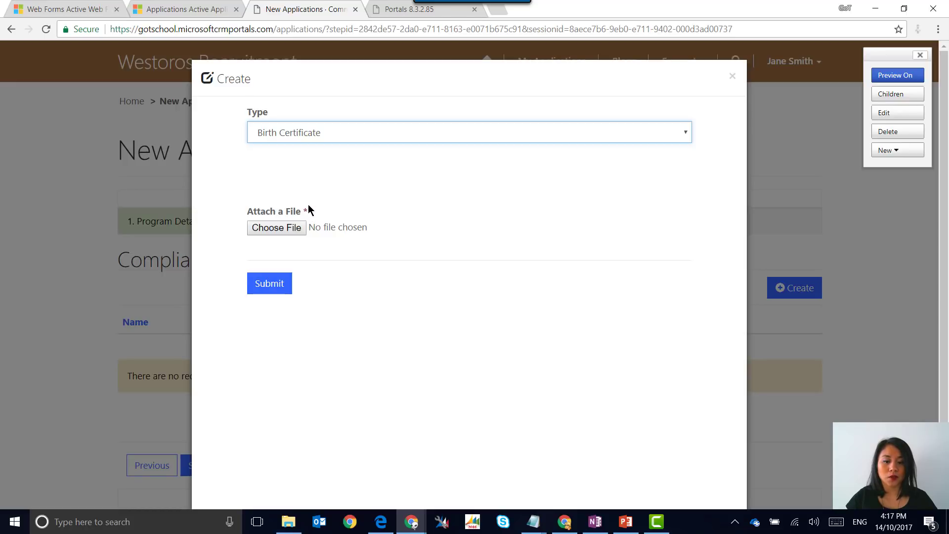
left_click(262, 288)
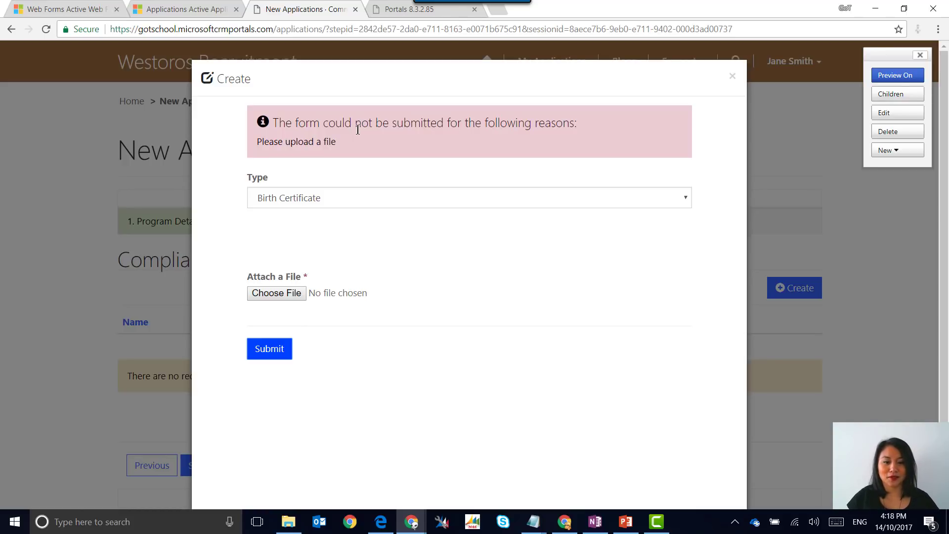
left_click(292, 296)
left_click(153, 87)
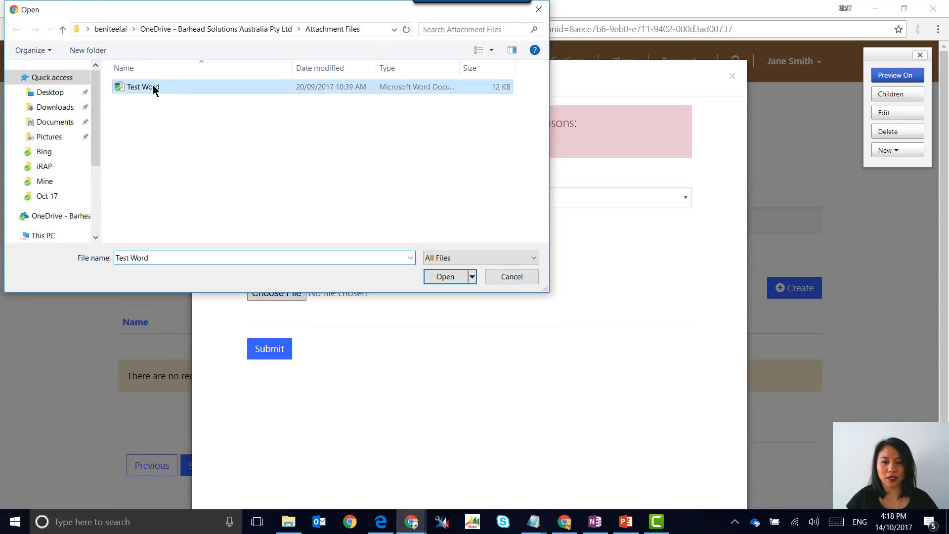
left_click(445, 276)
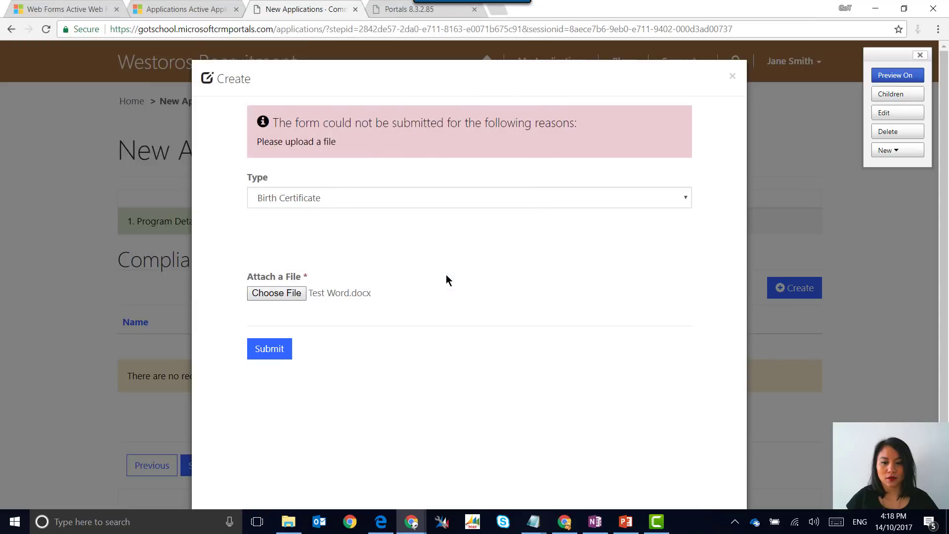
left_click(269, 349)
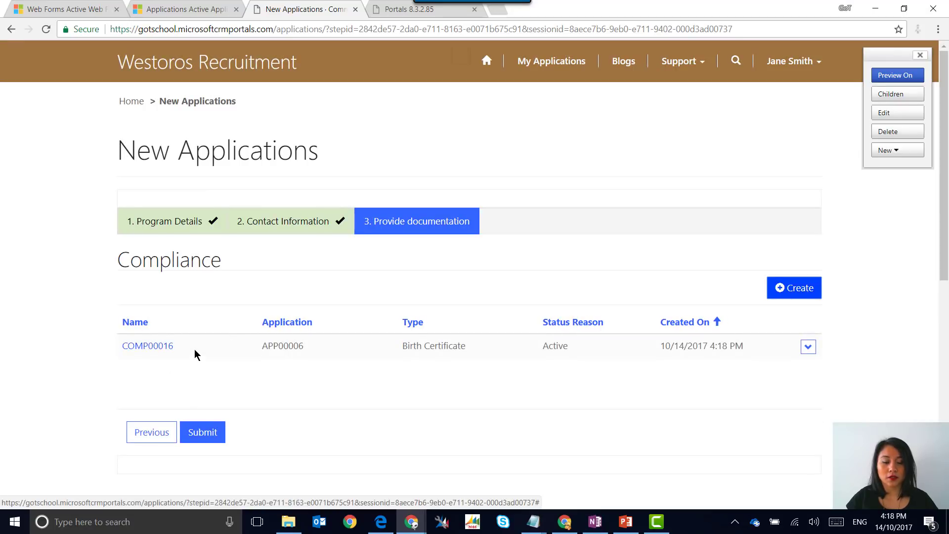
left_click(166, 347)
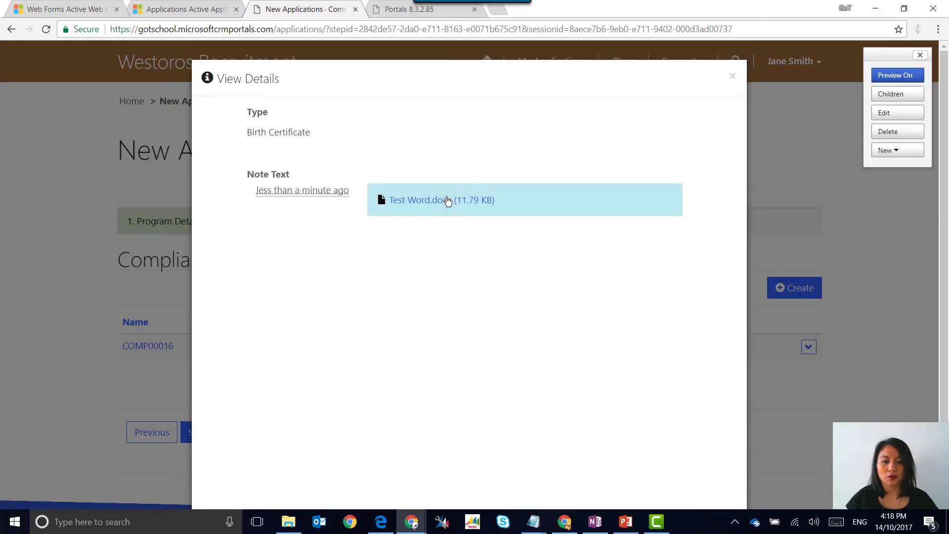
left_click(443, 206)
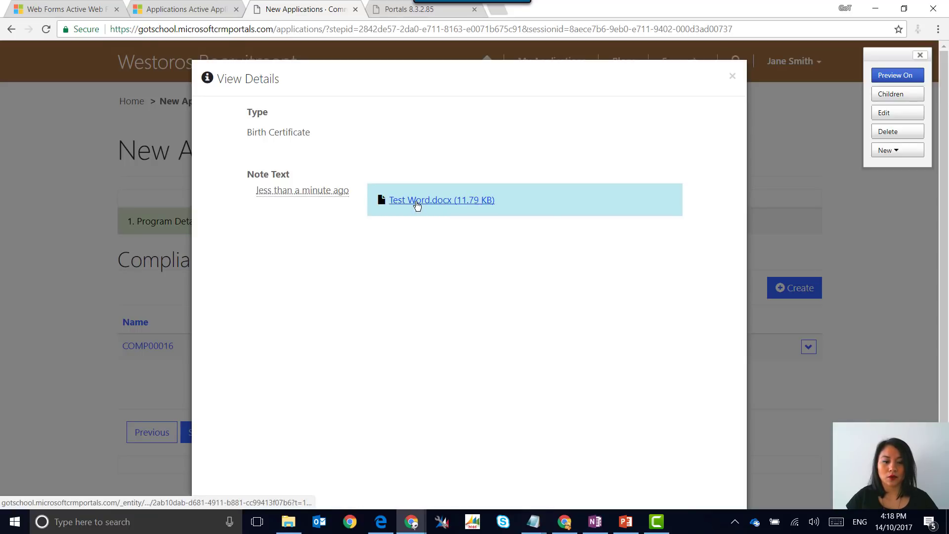
left_click(415, 202)
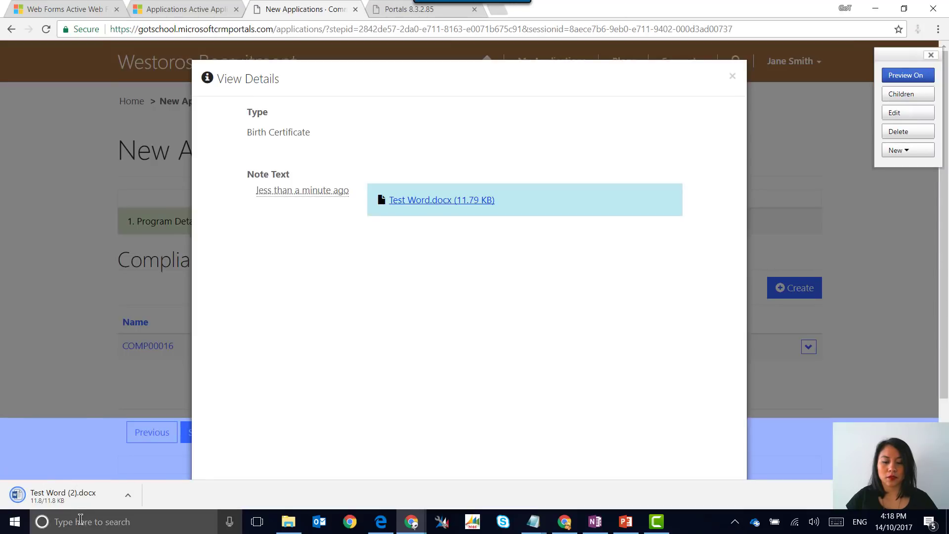
left_click(82, 499)
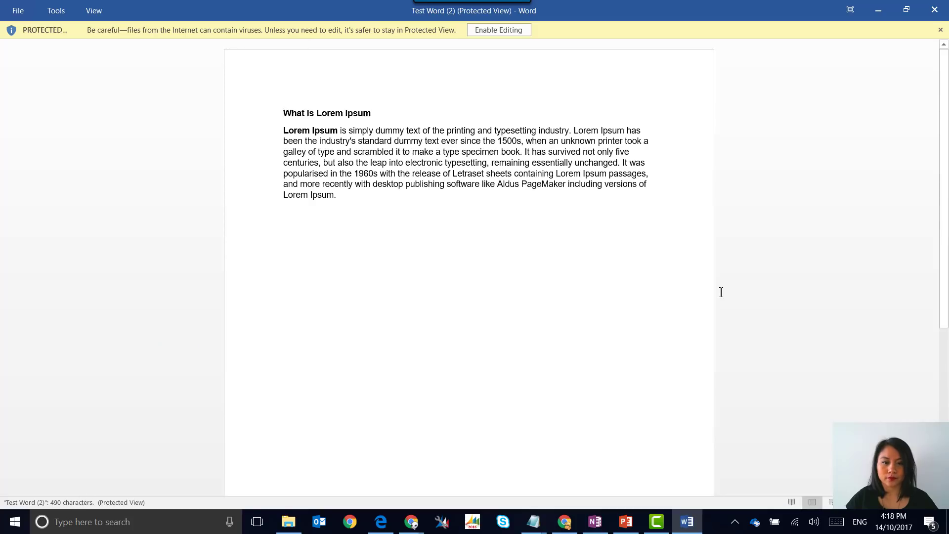
left_click(934, 10)
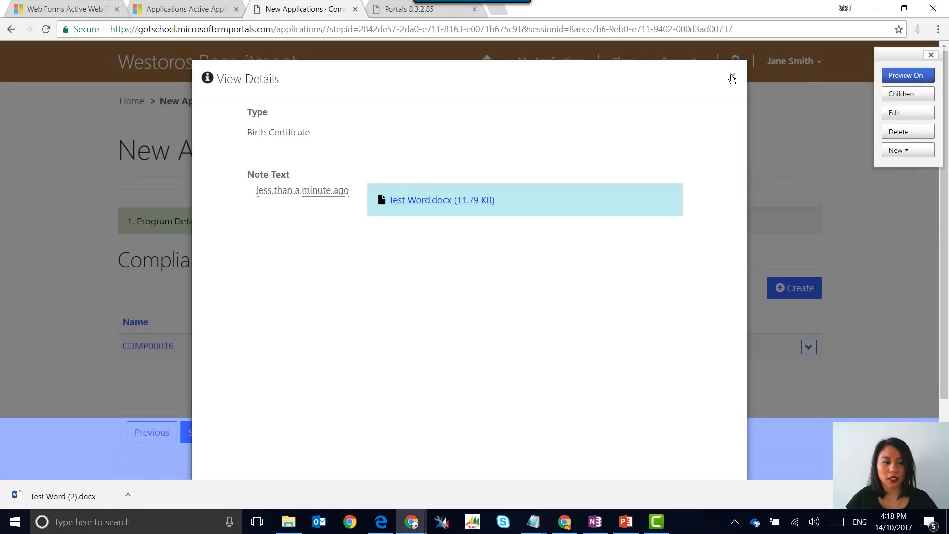
left_click(731, 95)
Submit the application from the Provide documentation step to get 'Submission completed successfully.'.
scroll(756, 174, "down", 4)
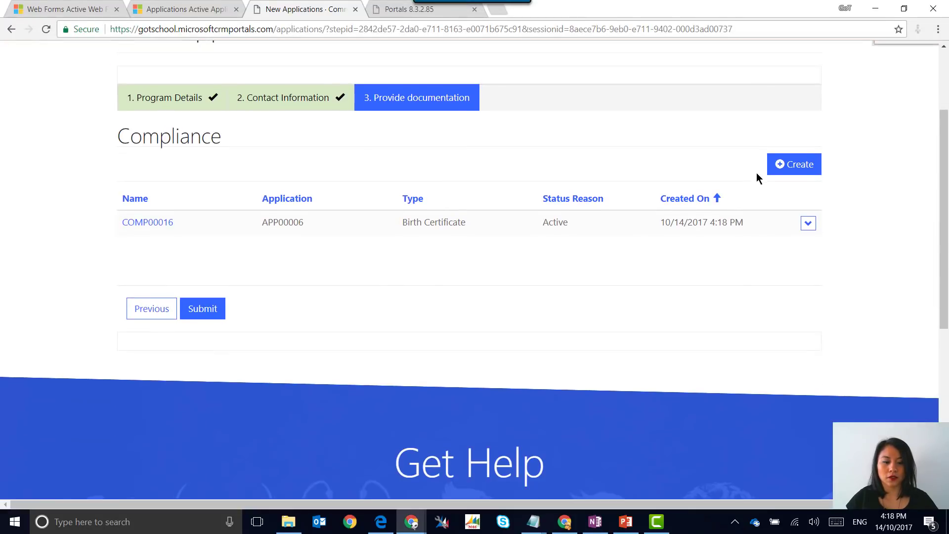
scroll(757, 174, "up", 3)
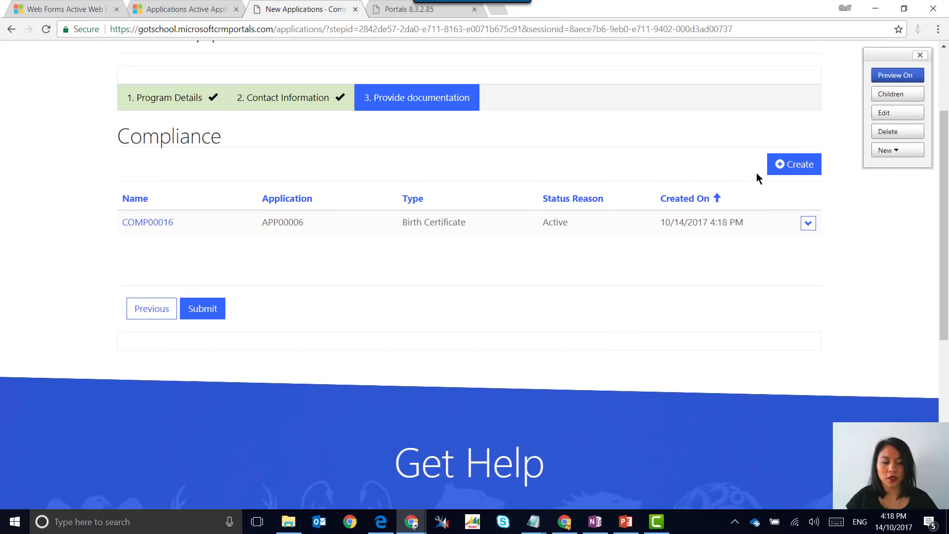
scroll(757, 174, "up", 2)
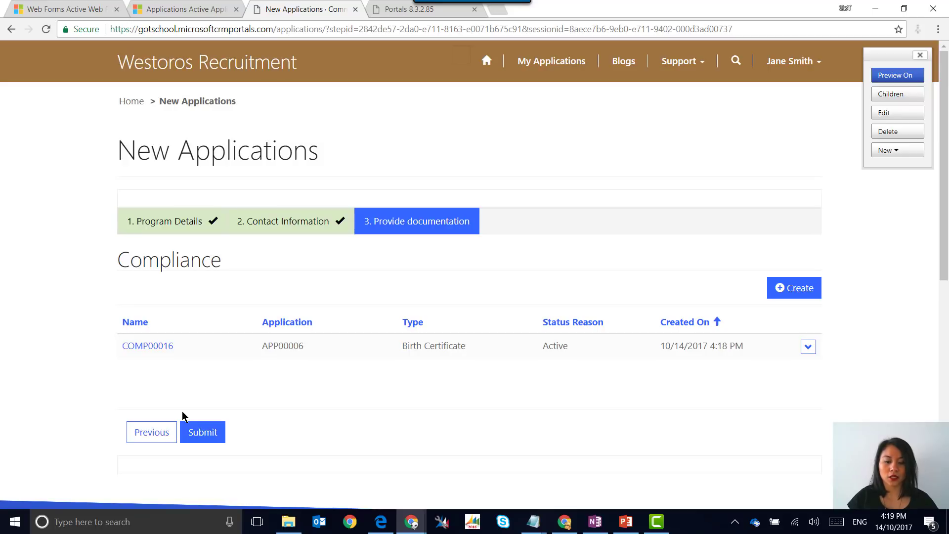
left_click(201, 438)
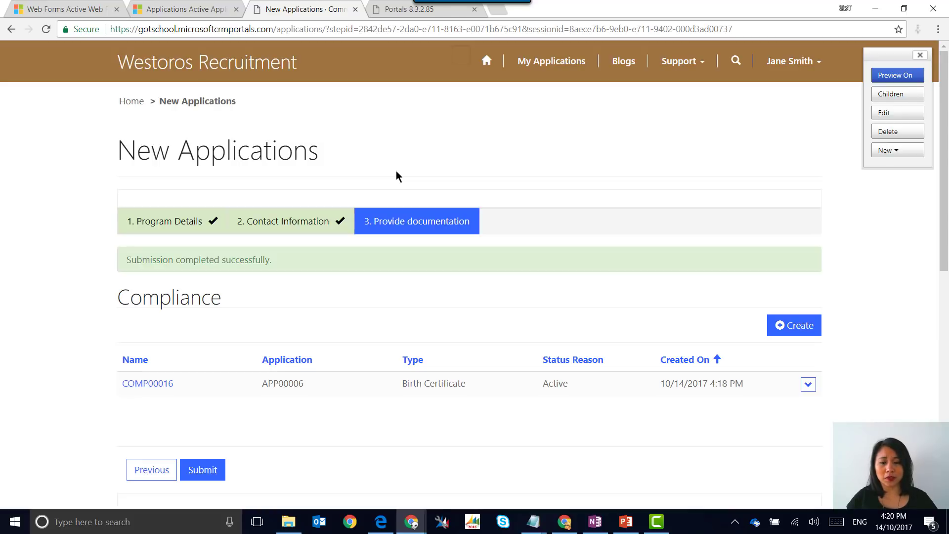
Check that My Applications lists APP00006 as Unsubmitted, then go to the Active Web Forms admin tab.
left_click(550, 62)
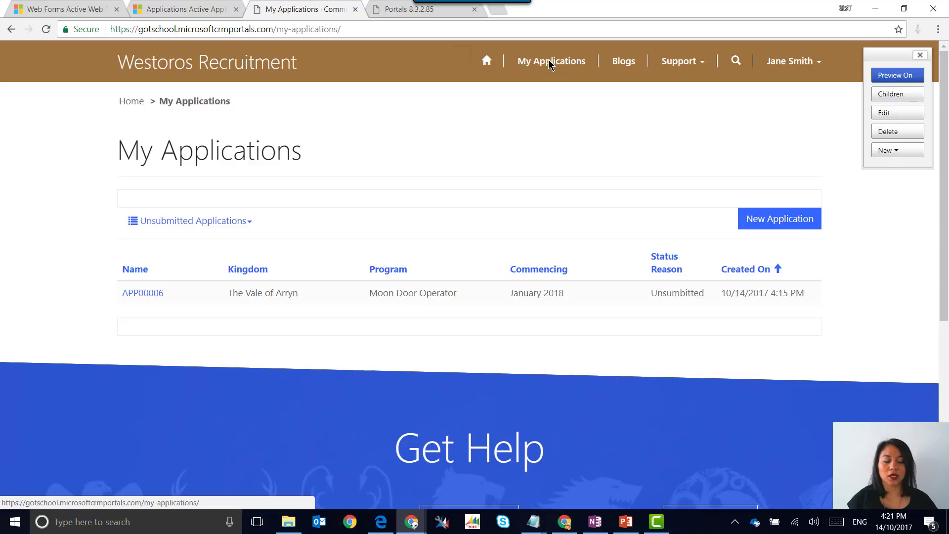
left_click(89, 10)
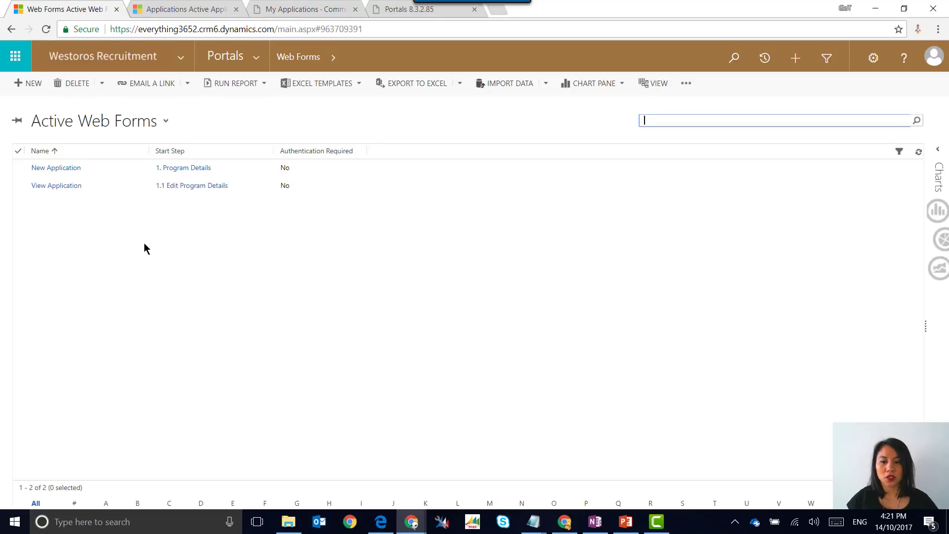
Open the New Application web form record and its '3. Provide documentation' step record.
double_click(105, 170)
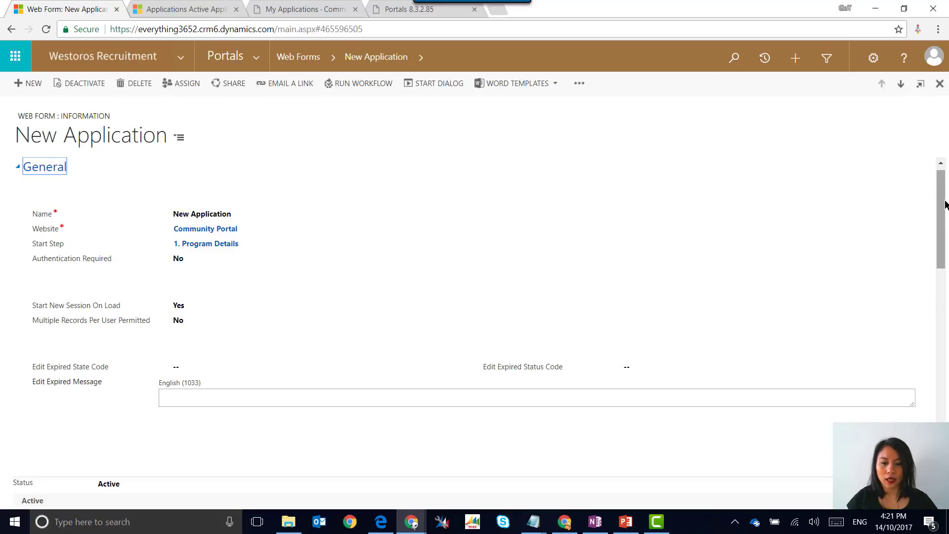
left_click_drag(945, 204, 925, 373)
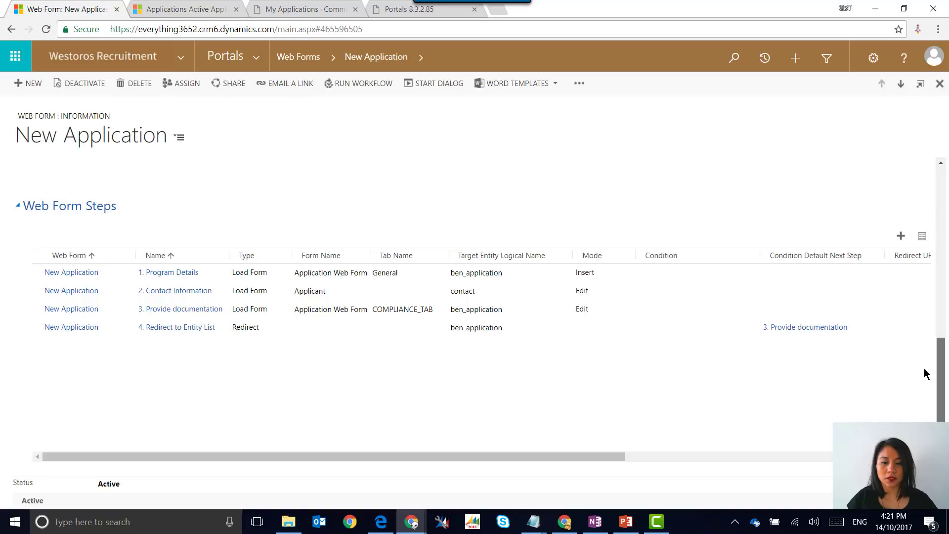
left_click(720, 272)
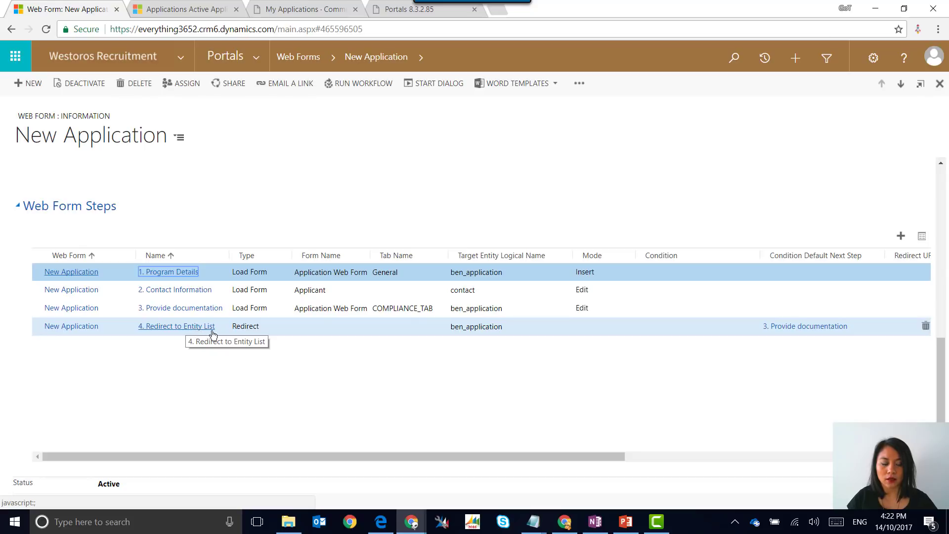
left_click(532, 311)
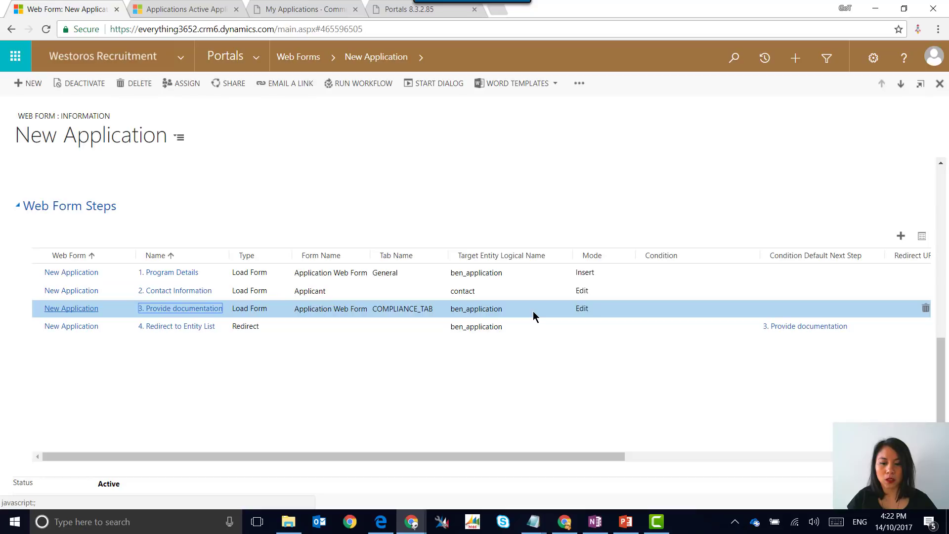
double_click(533, 310)
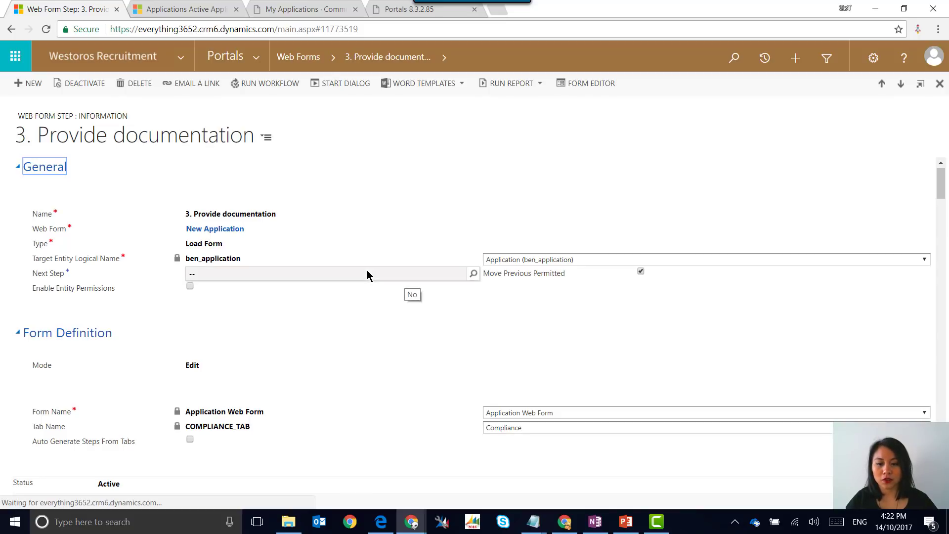
Set 4. Redirect to Entity List as Provide documentation's next step, then open that step.
left_click(371, 273)
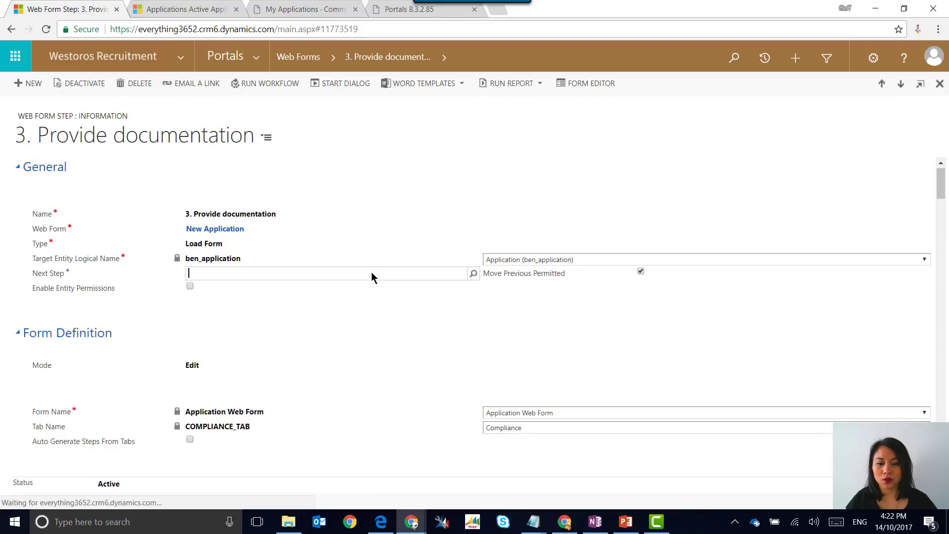
left_click(476, 275)
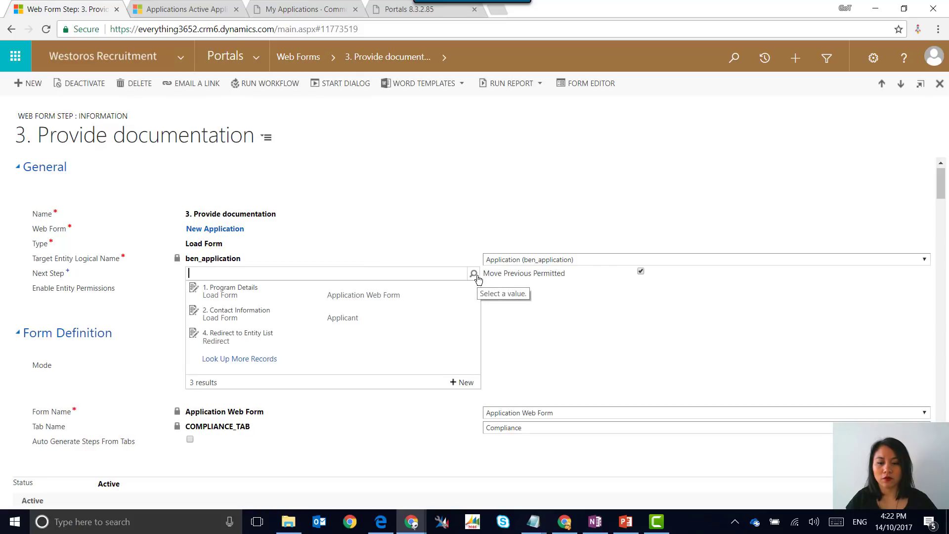
left_click(250, 337)
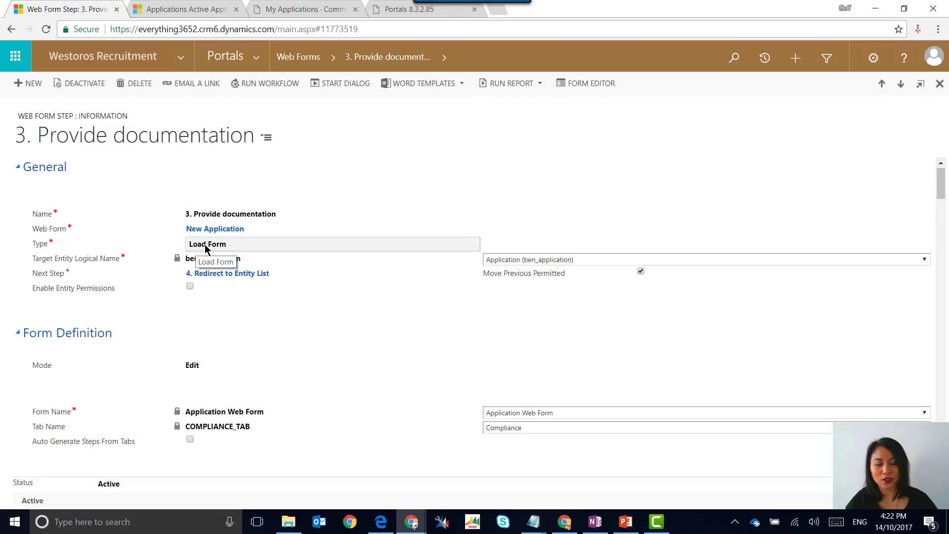
left_click(225, 274)
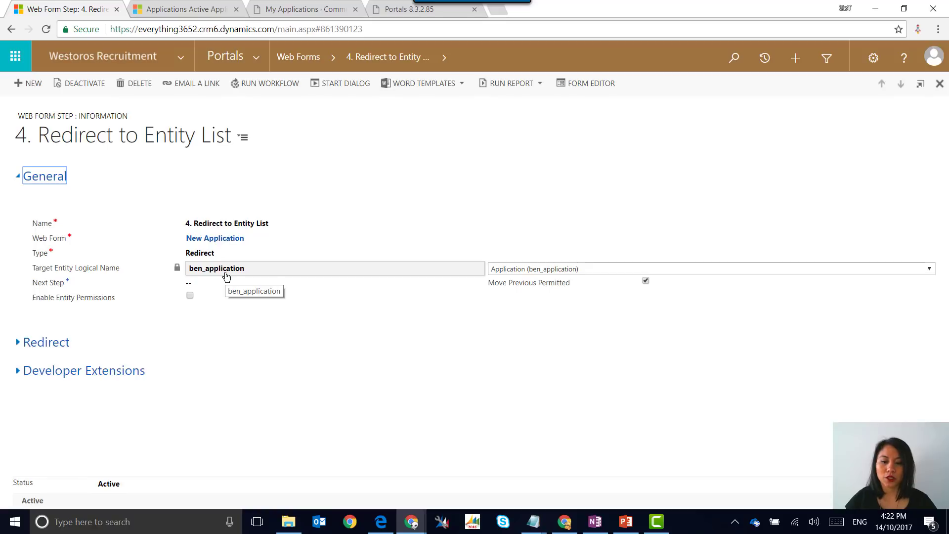
Check that step 4's Redirect settings target the My Applications web page, and open that page record.
left_click(20, 343)
scroll(17, 310, "down", 2)
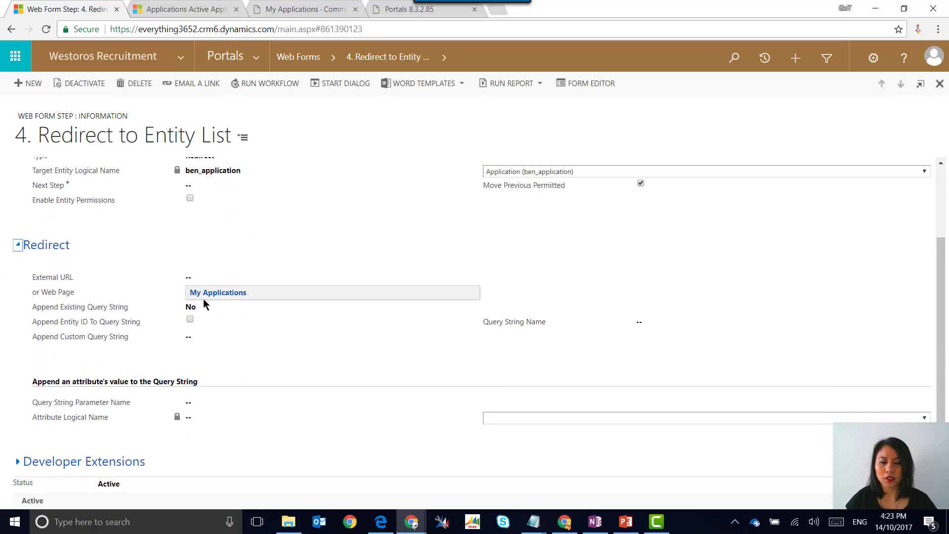
left_click(229, 292)
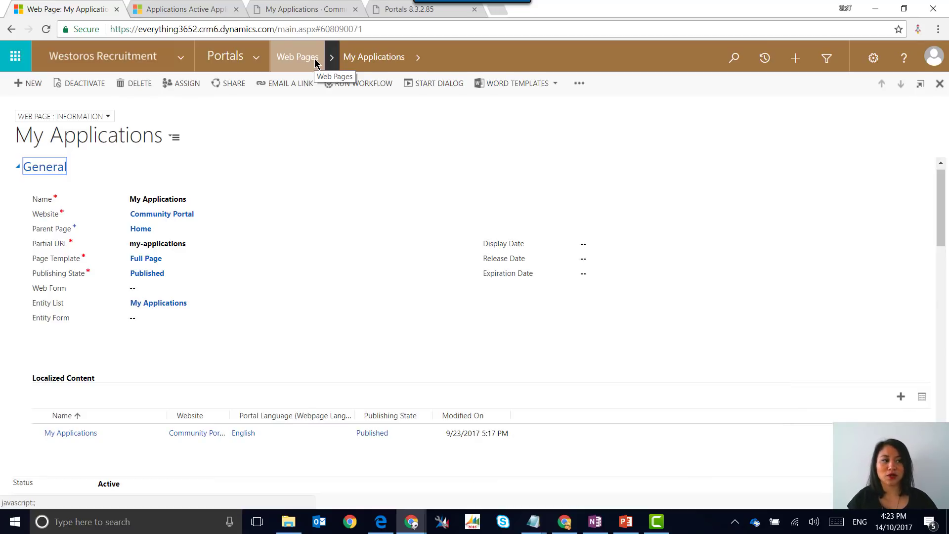
Open the New Application web form from Web Forms and go to its 1. Program Details step.
left_click(268, 60)
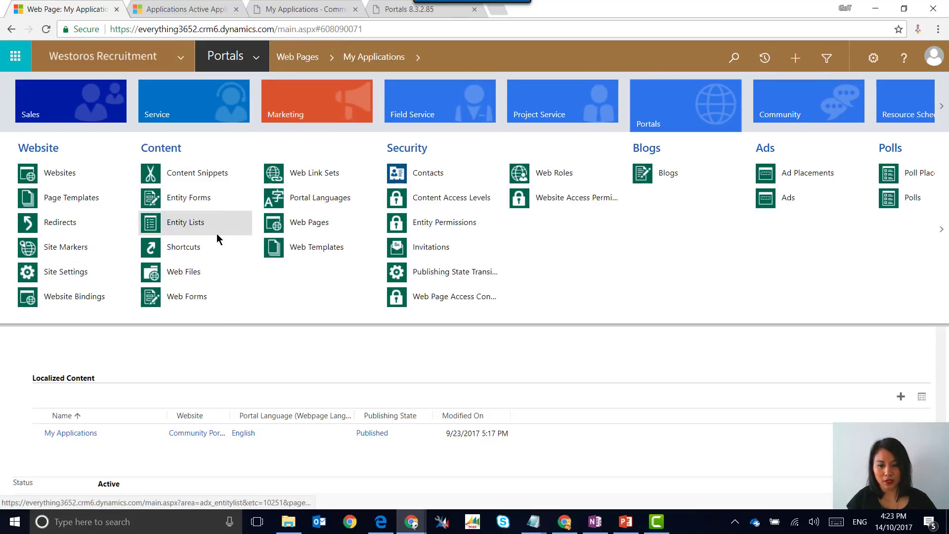
left_click(201, 298)
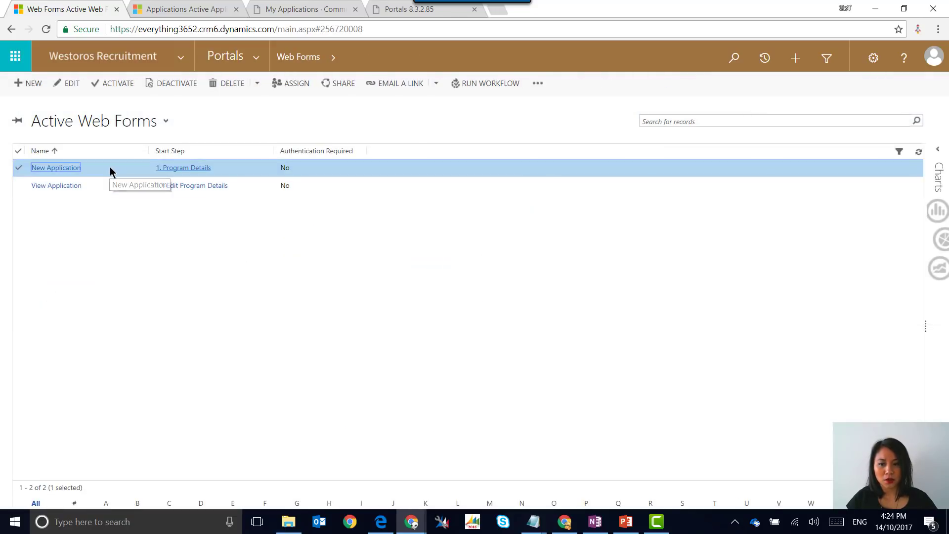
double_click(110, 168)
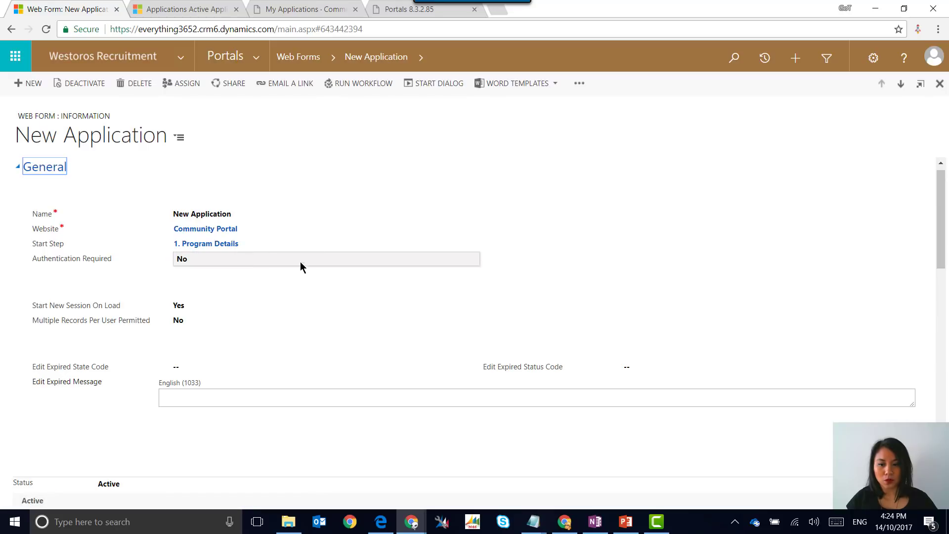
left_click(216, 245)
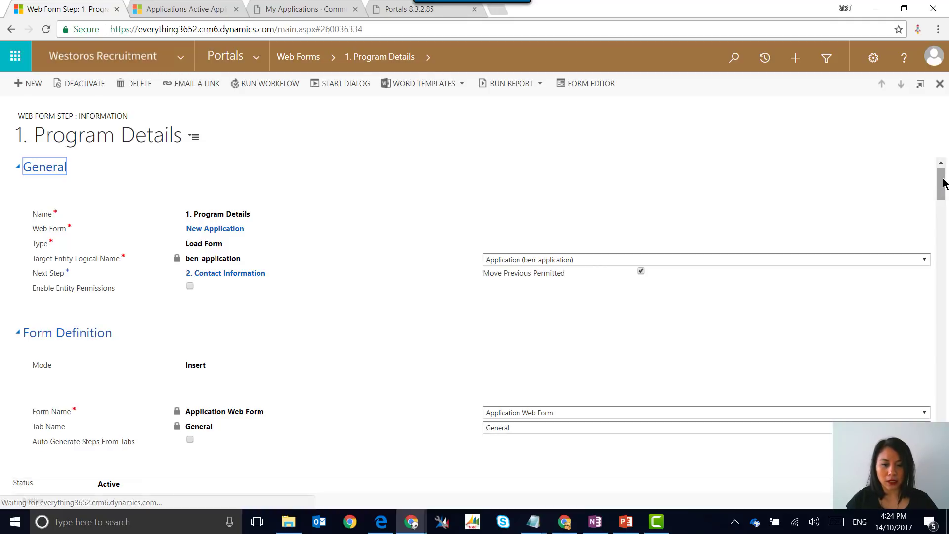
Set the Program Details step's Next Button Text to 'Save and Next' and save the step.
left_click_drag(943, 183, 921, 293)
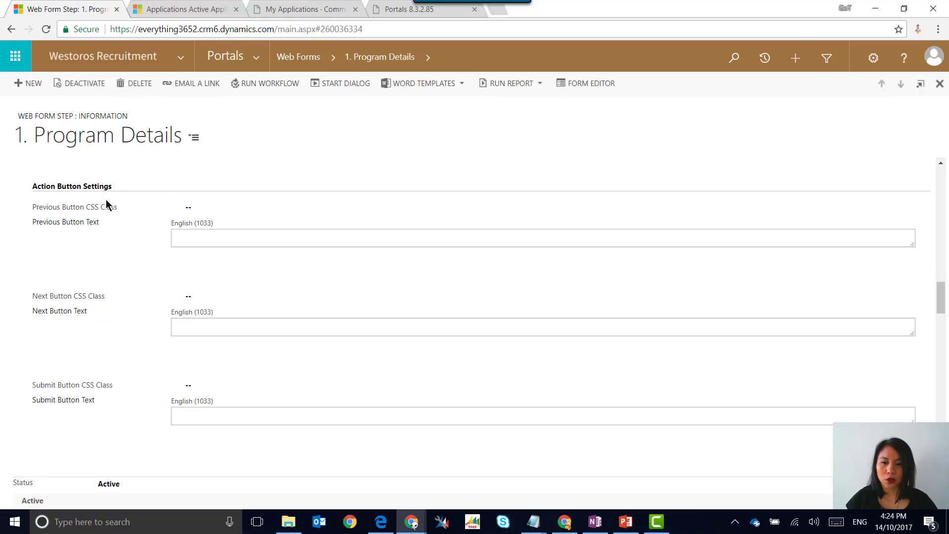
left_click(246, 331)
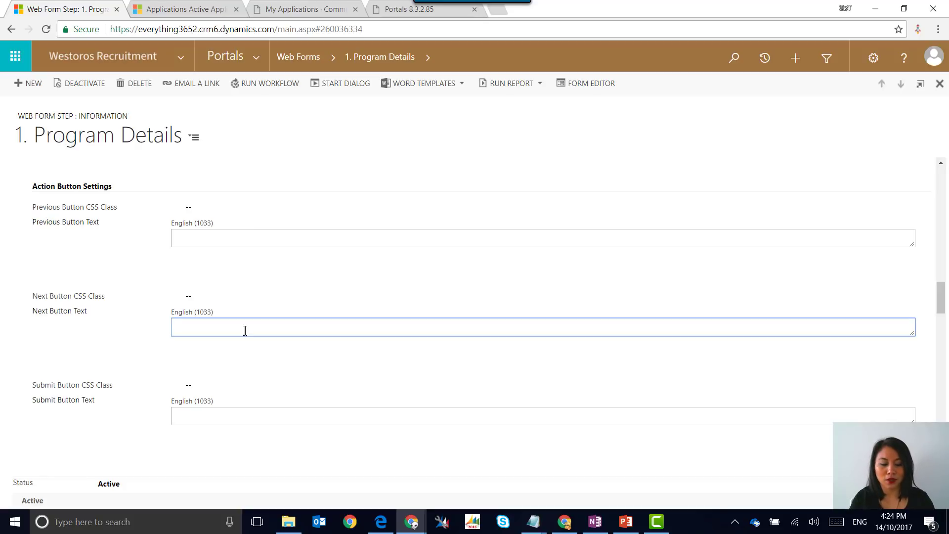
type("Save and Next")
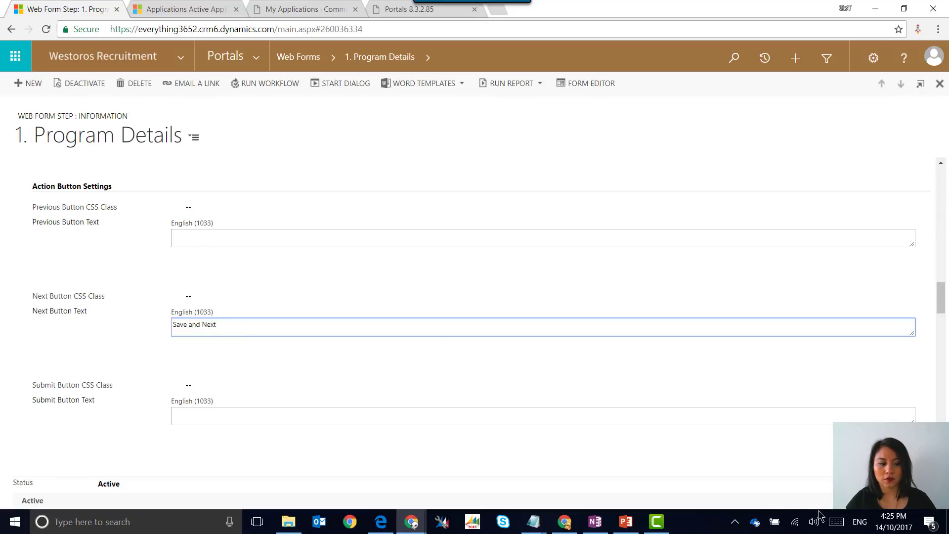
left_click(937, 502)
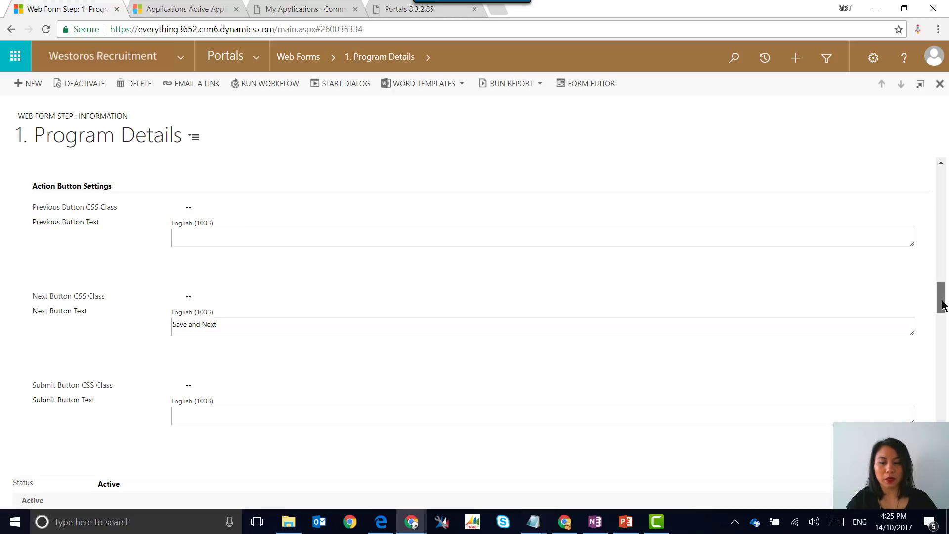
scroll(942, 255, "up", 4)
scroll(942, 255, "up", 10)
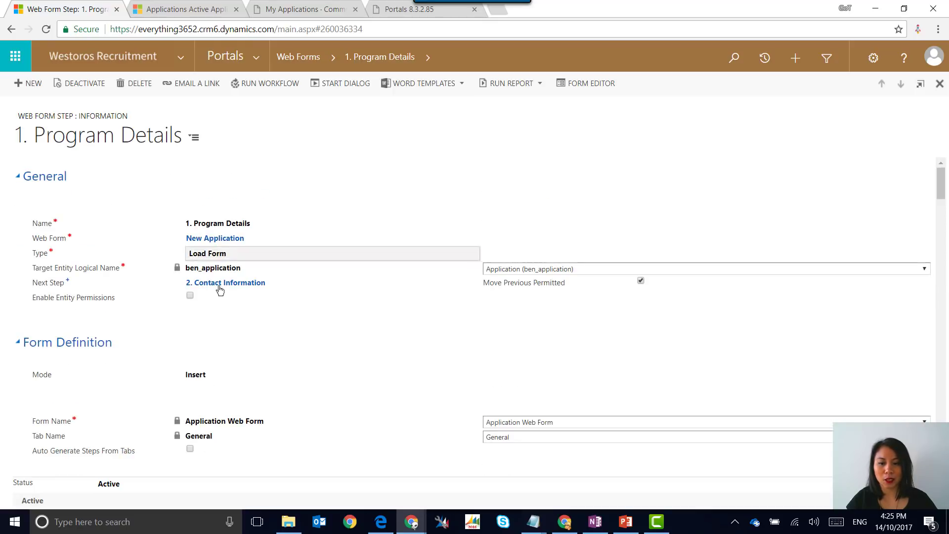
On 2. Contact Information, set Previous Button Text 'Save and Previous' and Next Button Text 'Save and Next', then save.
left_click(220, 286)
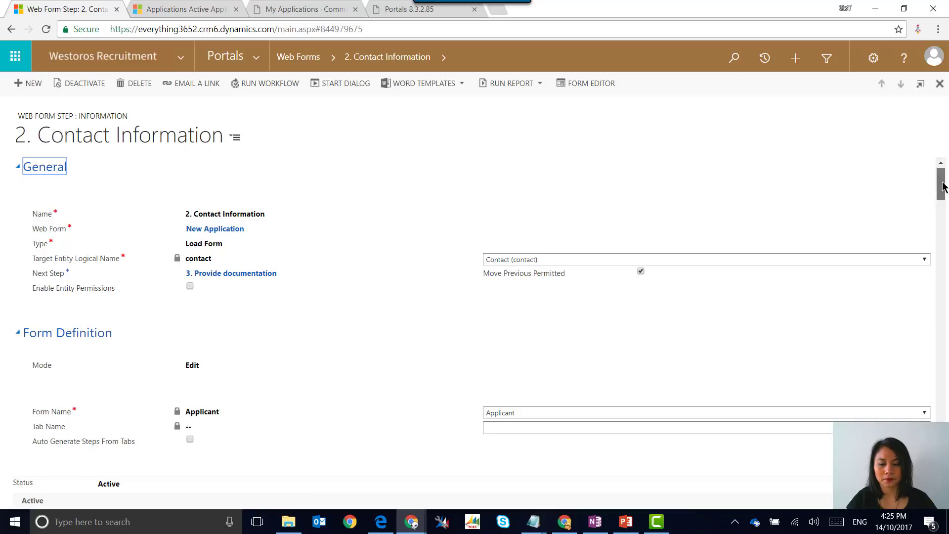
left_click_drag(943, 186, 909, 297)
left_click(188, 229)
type("D")
key("BackSpace")
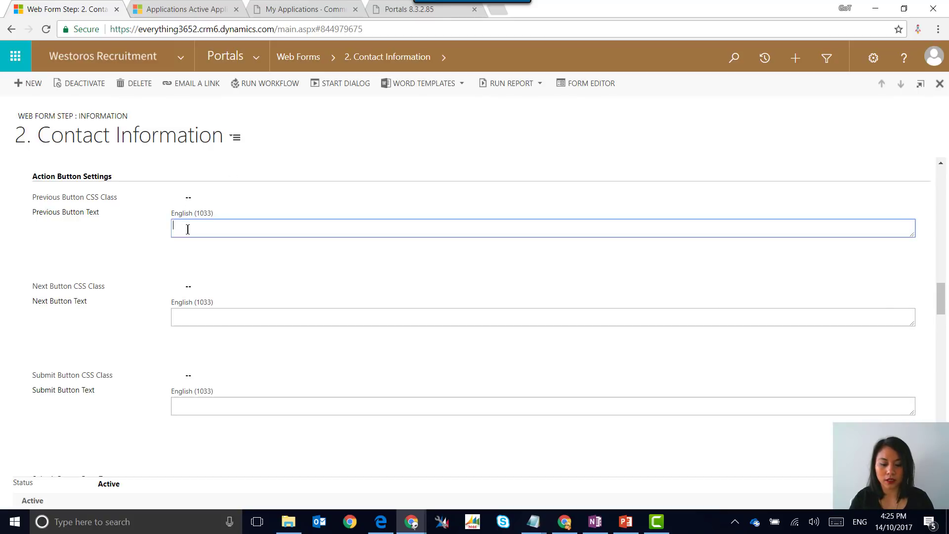
type("Save and ")
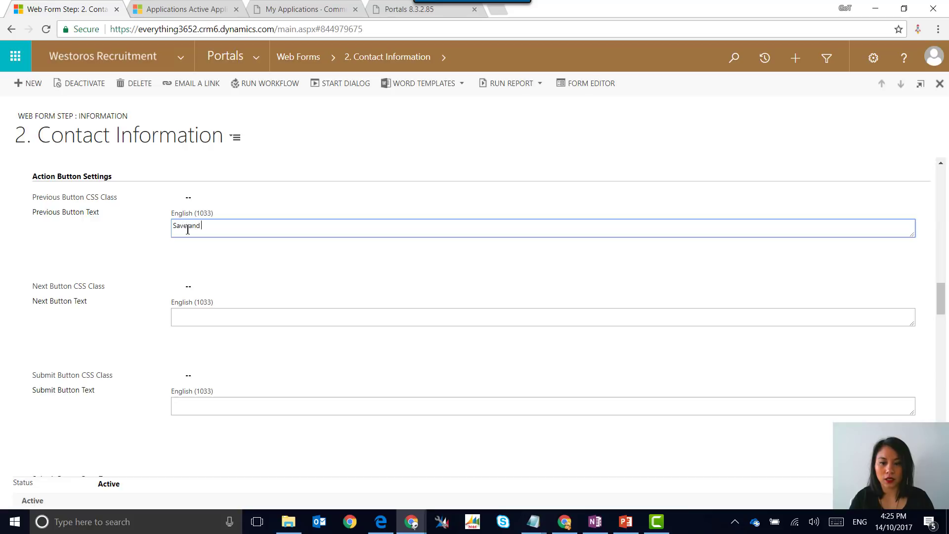
type("Previous")
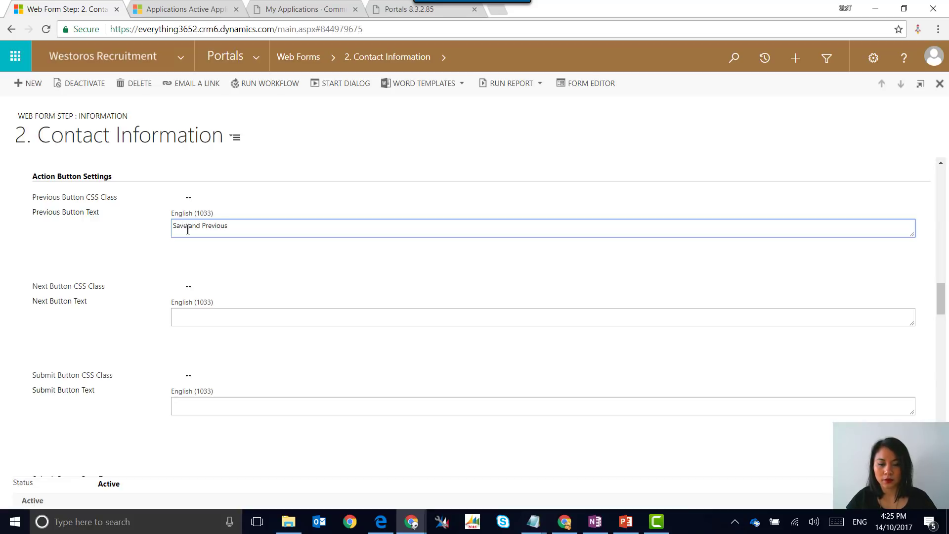
left_click(202, 317)
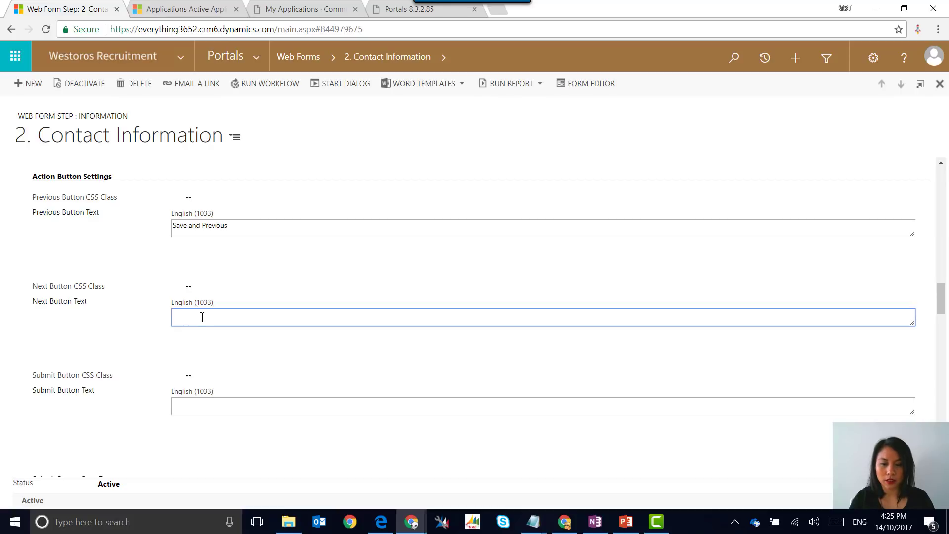
type("Save and Next")
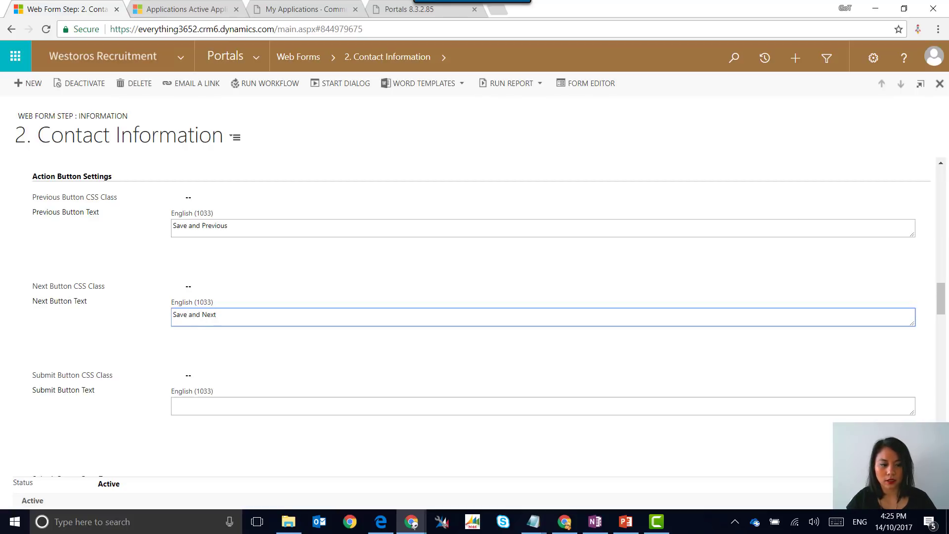
left_click(938, 507)
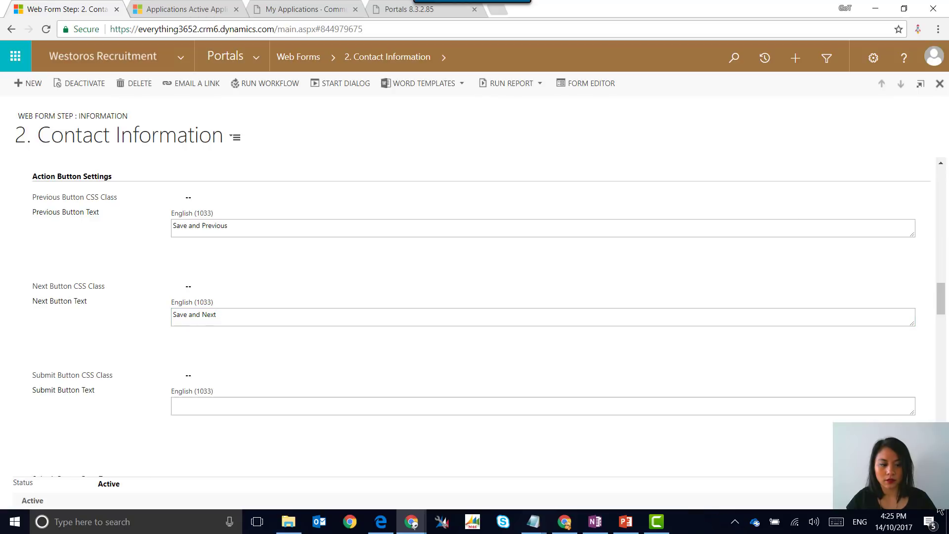
left_click_drag(940, 300, 884, 158)
left_click(256, 283)
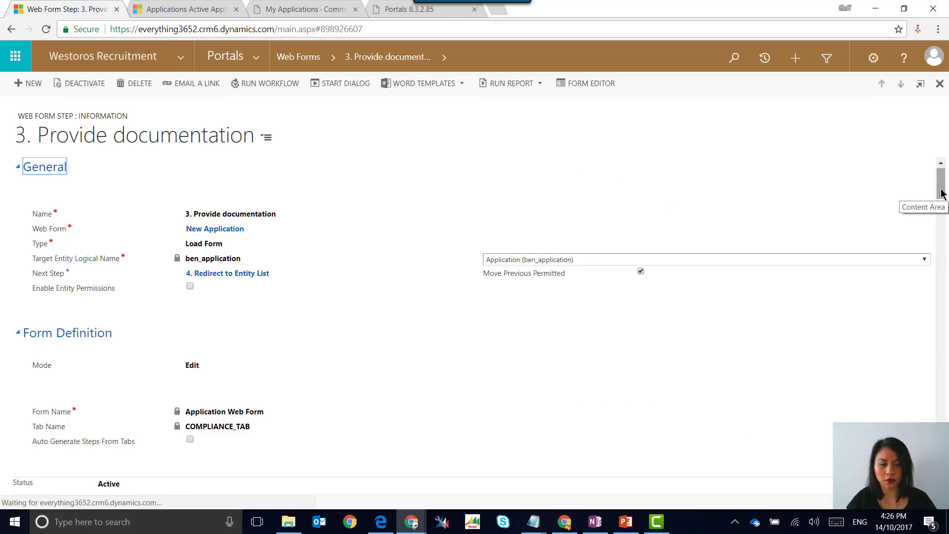
Set step 3's Previous Button Text to 'Save and Previous' and Submit Button Text to 'Save and Close', then save.
scroll(943, 190, "down", 3)
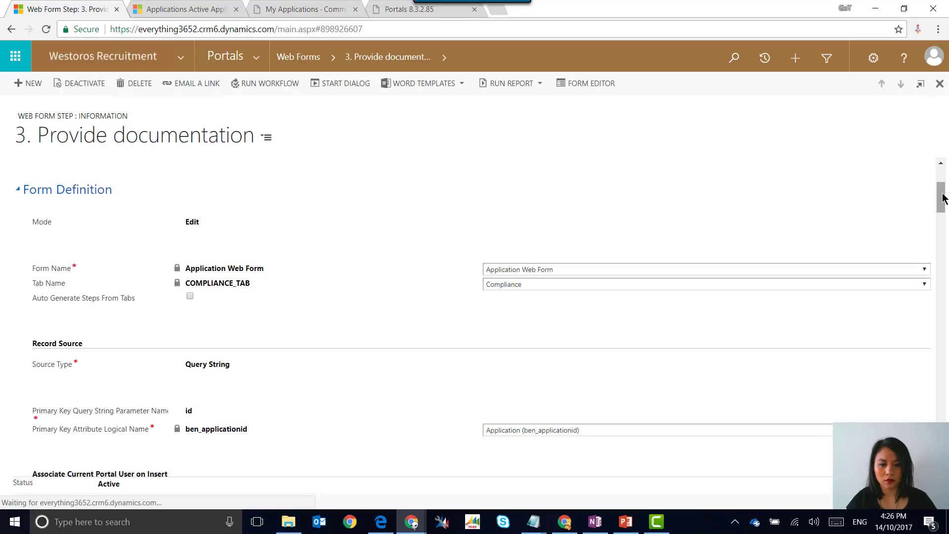
left_click_drag(941, 201, 929, 291)
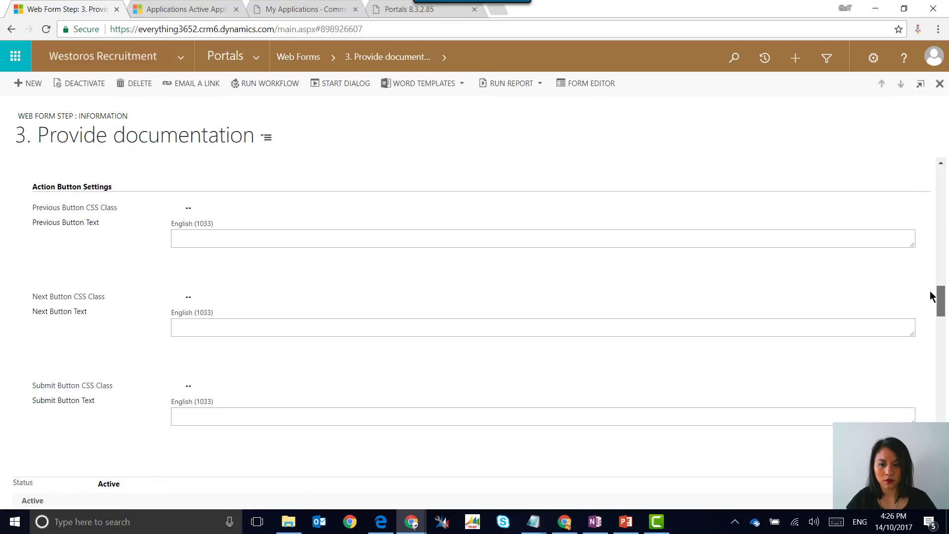
left_click(218, 253)
type("Save and Previous")
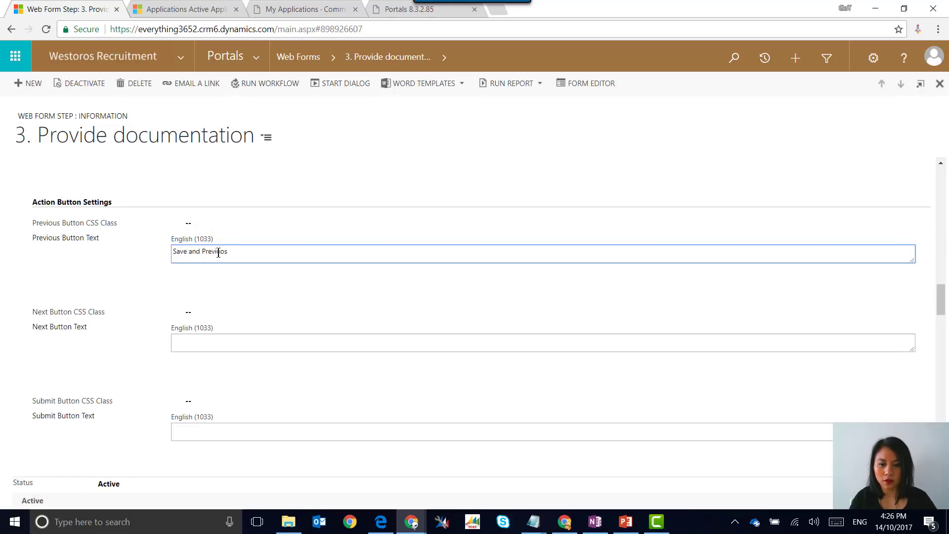
key("BackSpace")
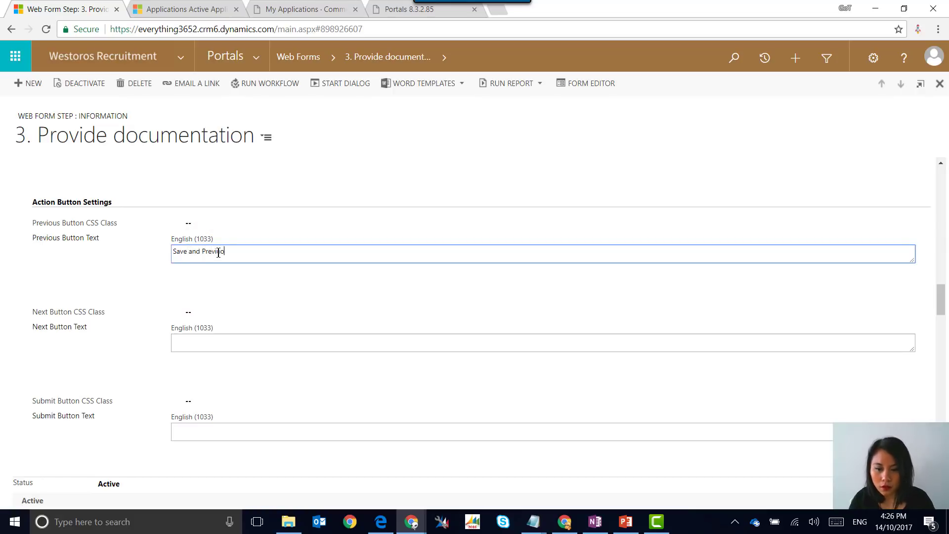
type("us")
key("Left")
key("Left")
key("Left")
key("BackSpace")
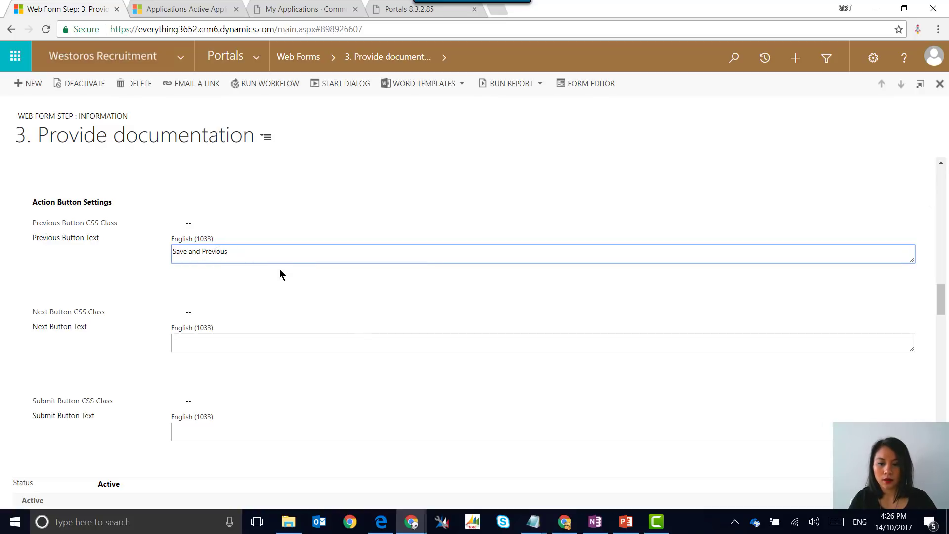
left_click(202, 344)
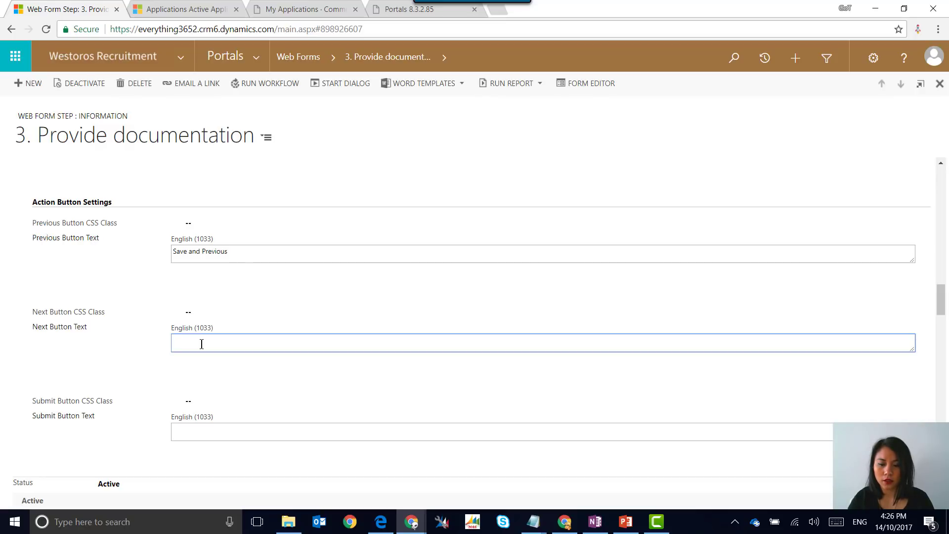
left_click(230, 428)
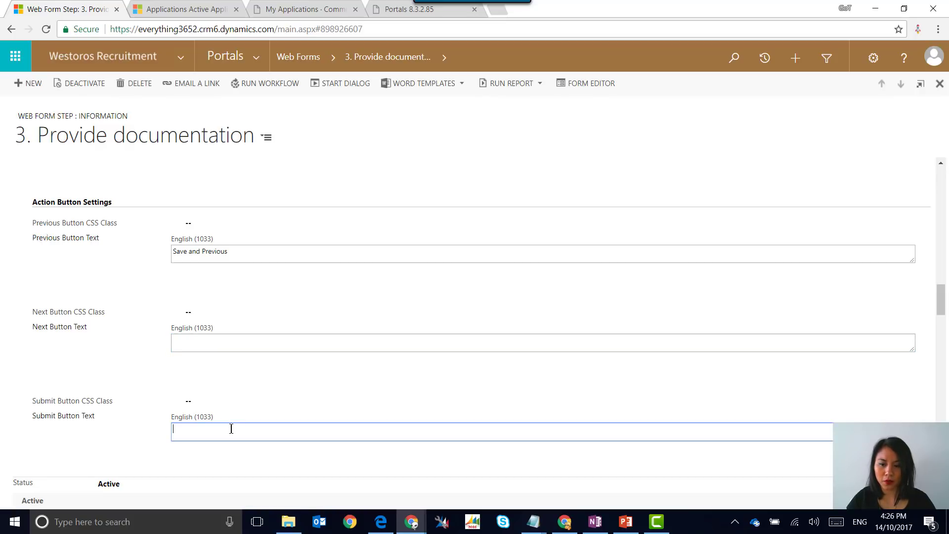
type("Save an C")
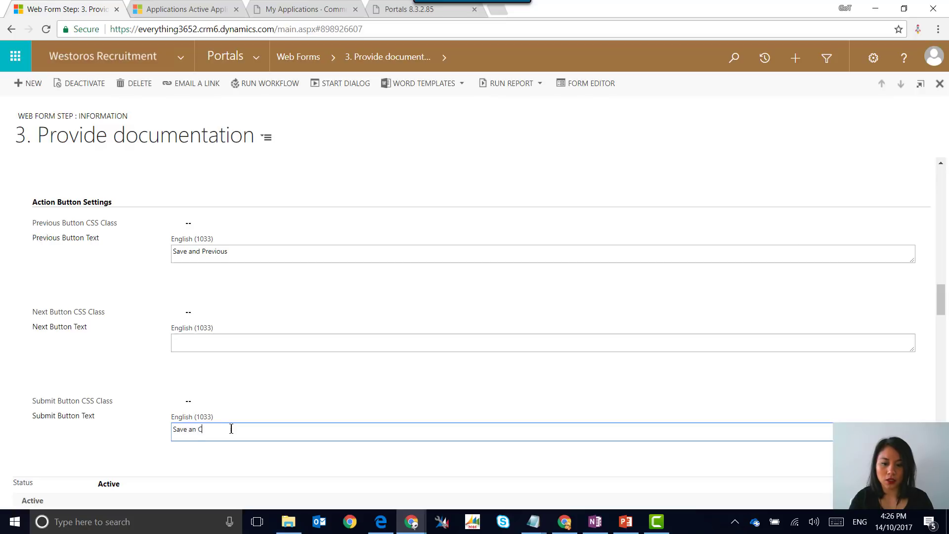
key("BackSpace")
key("BackSpace")
type("d Close")
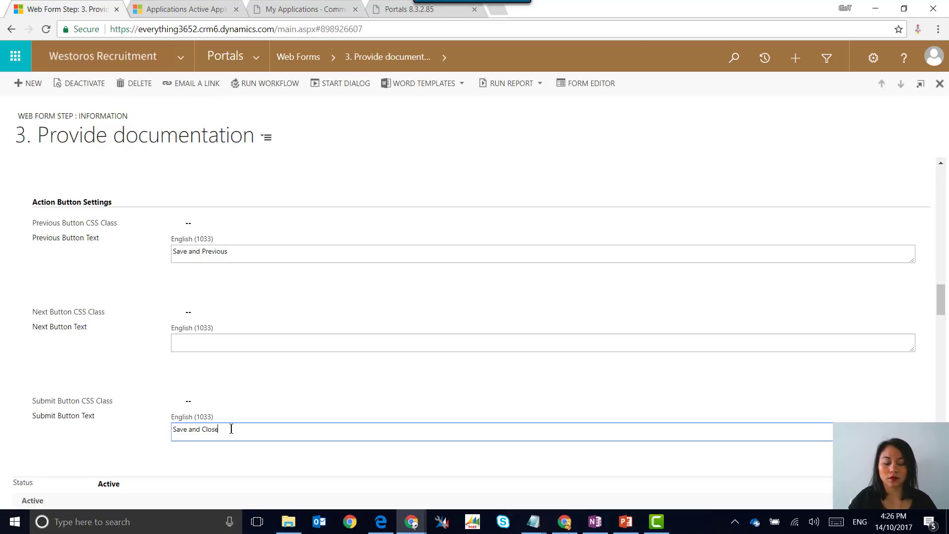
left_click(938, 501)
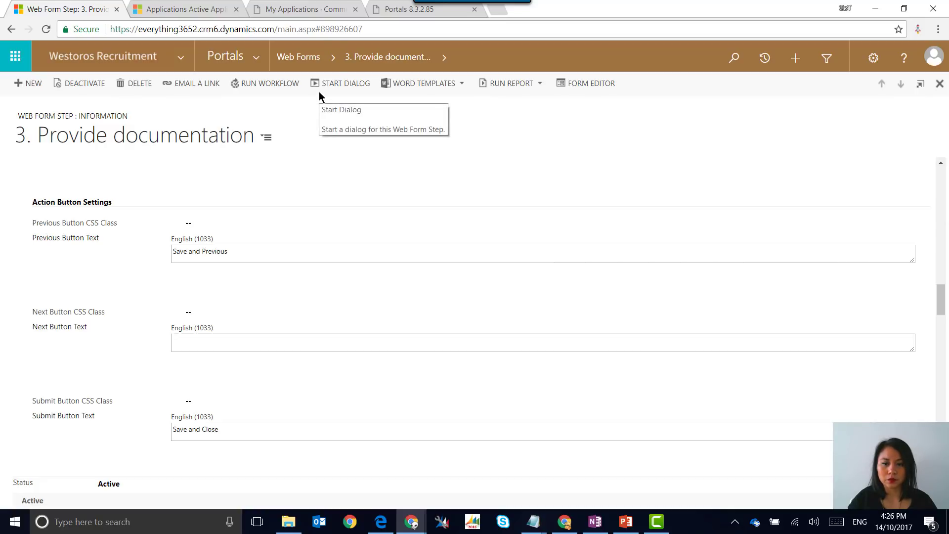
Clear the portal cache from the about page and refresh My Applications with F5.
left_click(385, 10)
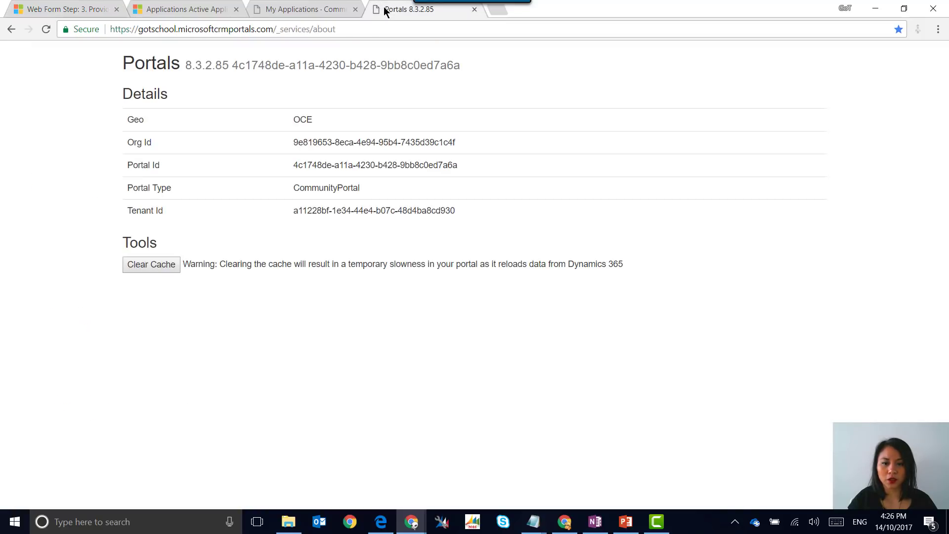
left_click(152, 267)
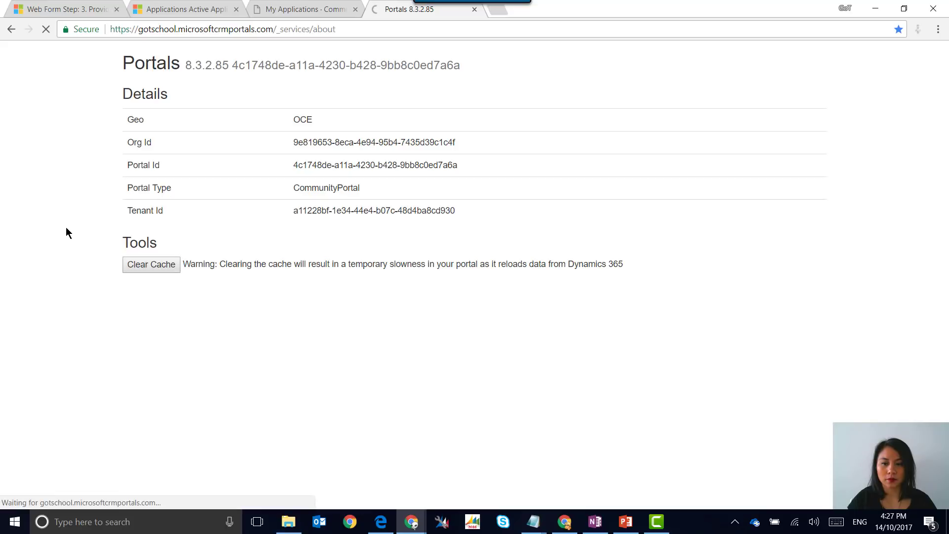
left_click(303, 10)
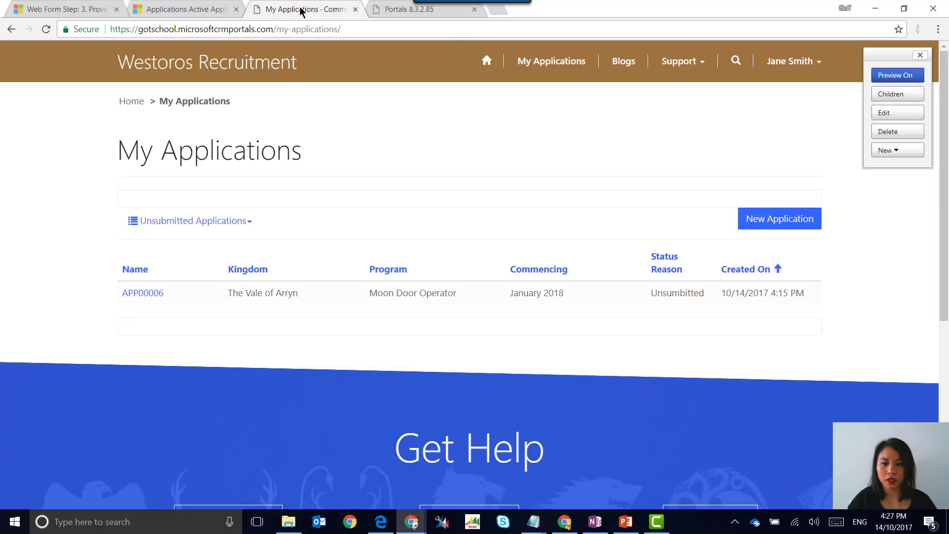
key("F5")
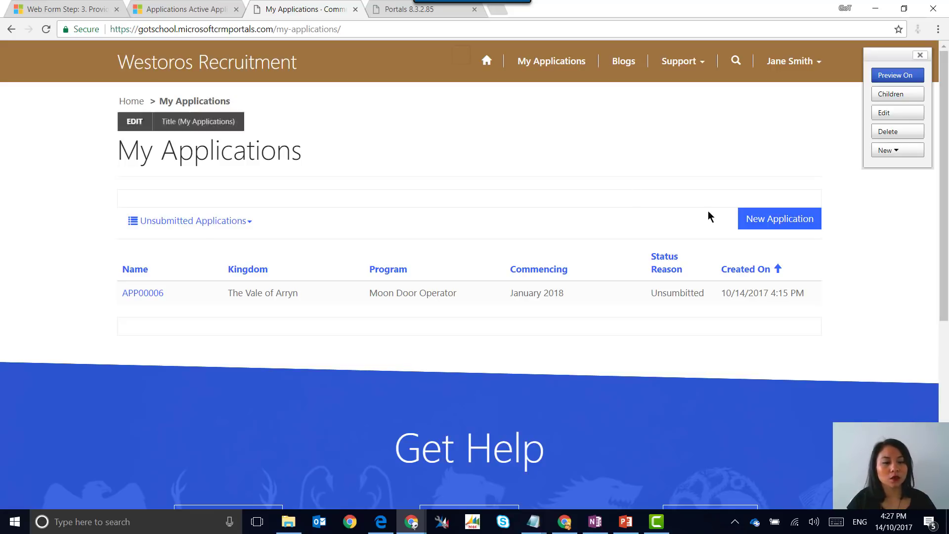
Start a new application and choose Dorne as its Kingdom.
left_click(755, 227)
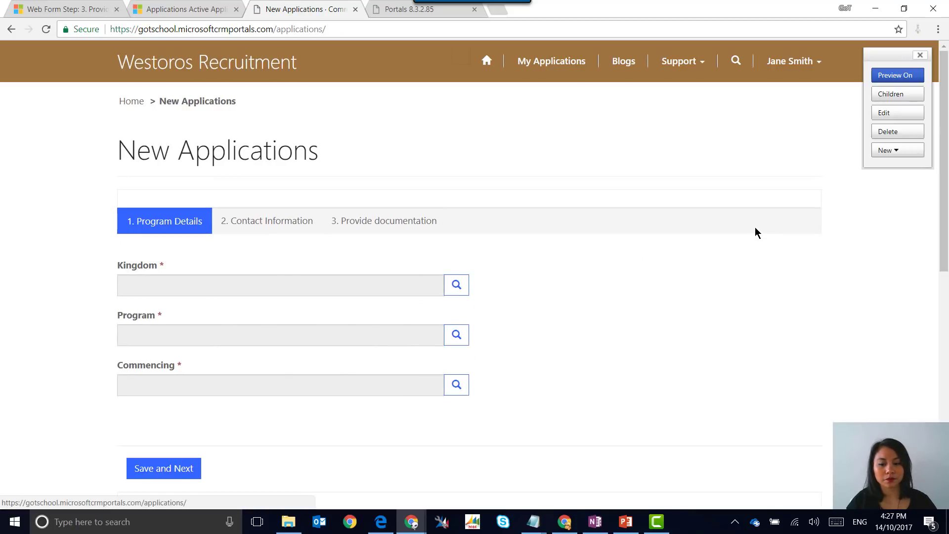
scroll(257, 375, "down", 2)
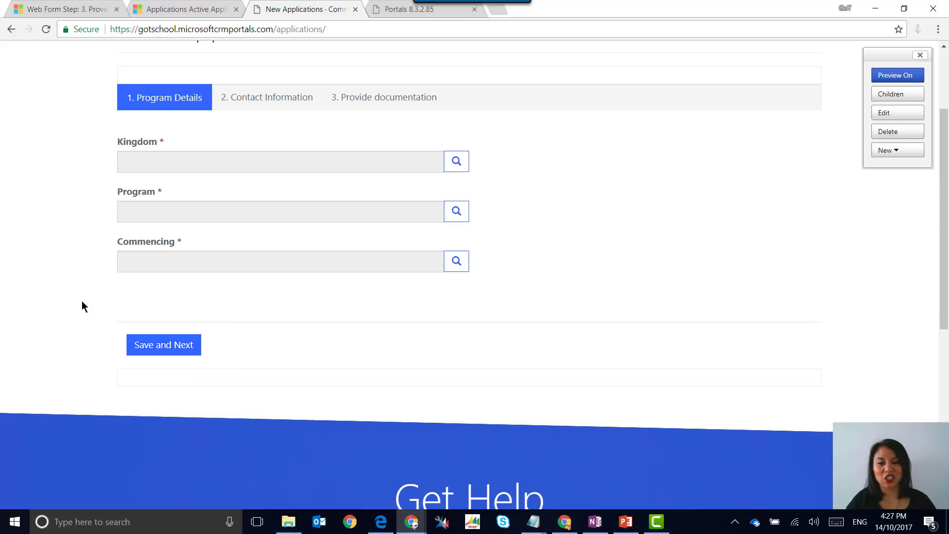
left_click(451, 161)
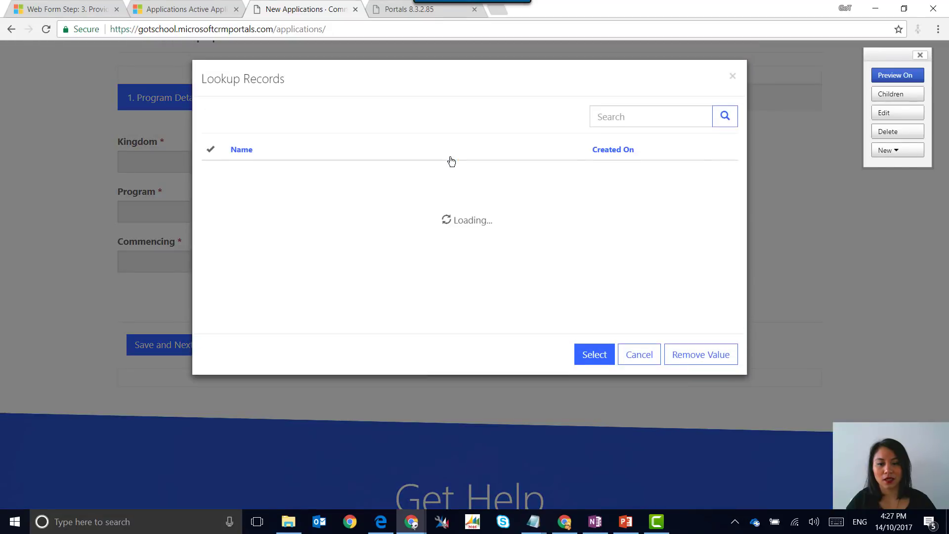
left_click(438, 161)
scroll(325, 299, "down", 1)
left_click(323, 301)
left_click(595, 354)
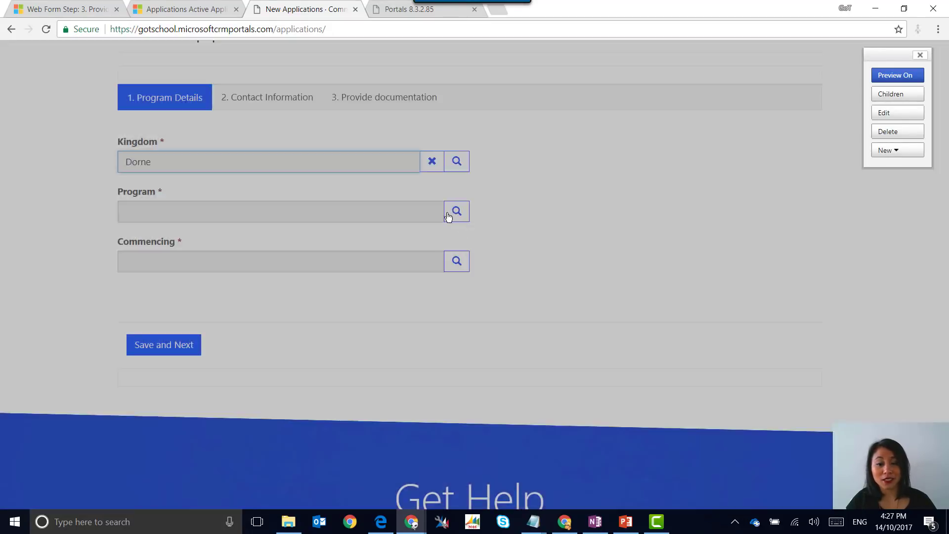
Select How to kill with a whip as the Program and December 2017 as Commencing.
left_click(456, 211)
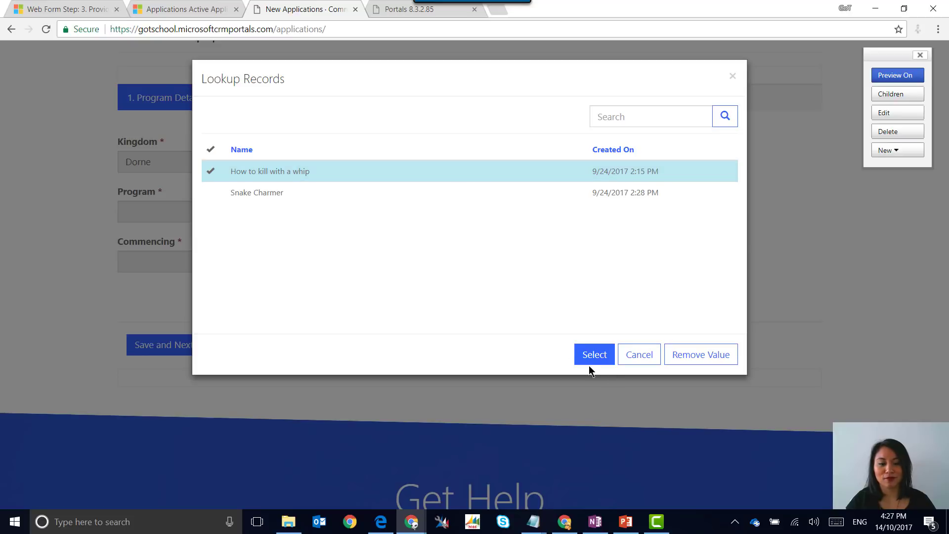
left_click(581, 348)
left_click(455, 261)
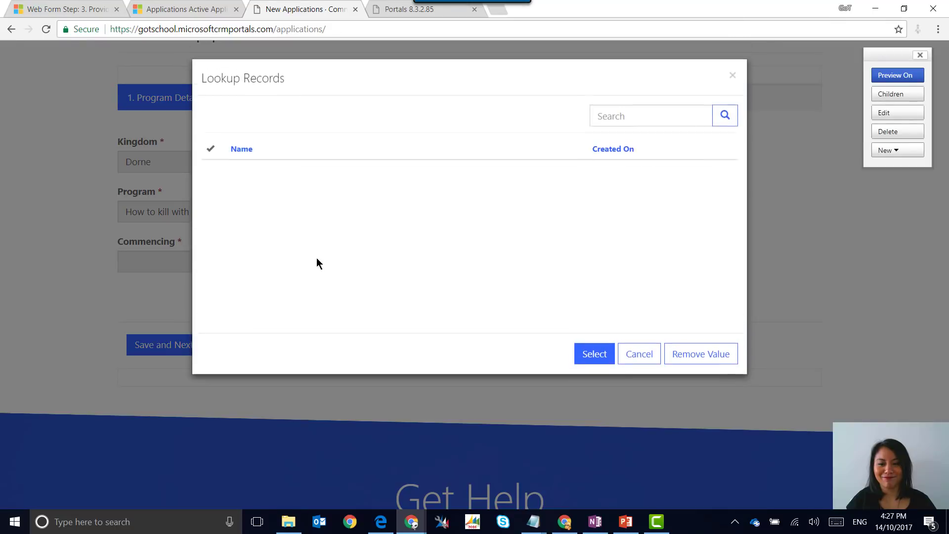
left_click(357, 172)
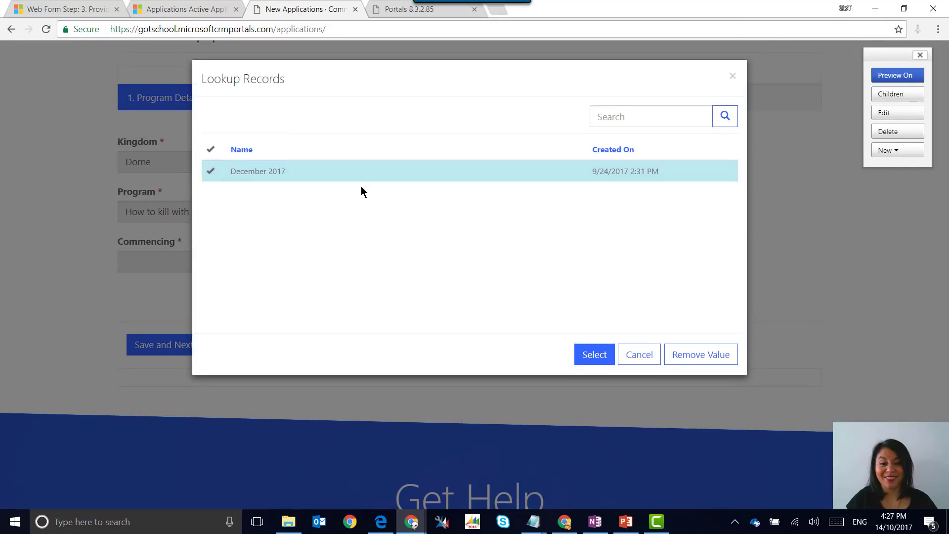
left_click(592, 356)
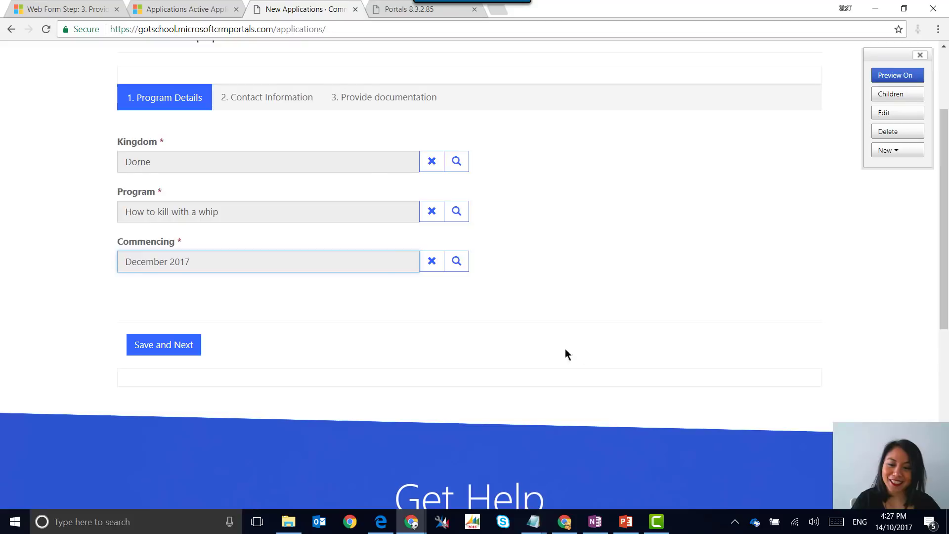
Use Save and Next on Program Details, then again on Contact Information.
left_click(181, 345)
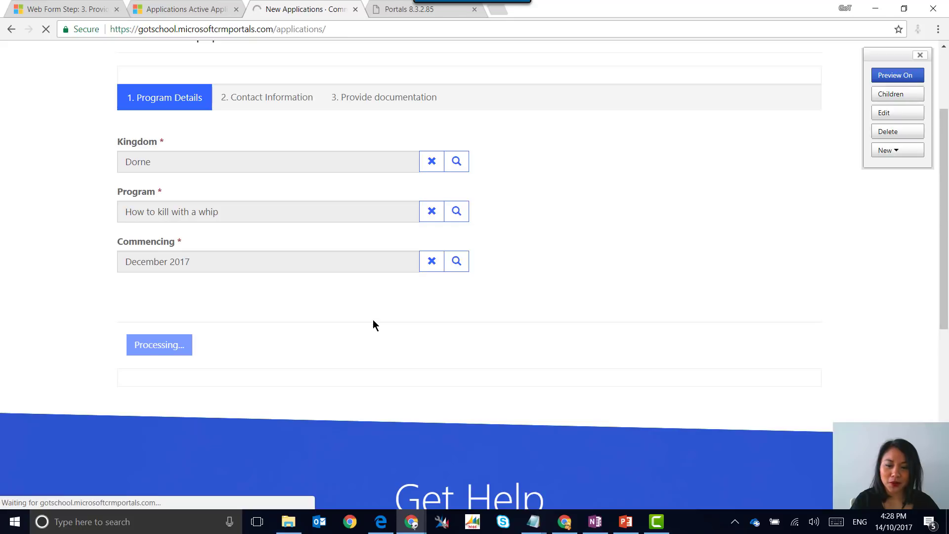
scroll(541, 339, "down", 8)
scroll(542, 337, "down", 2)
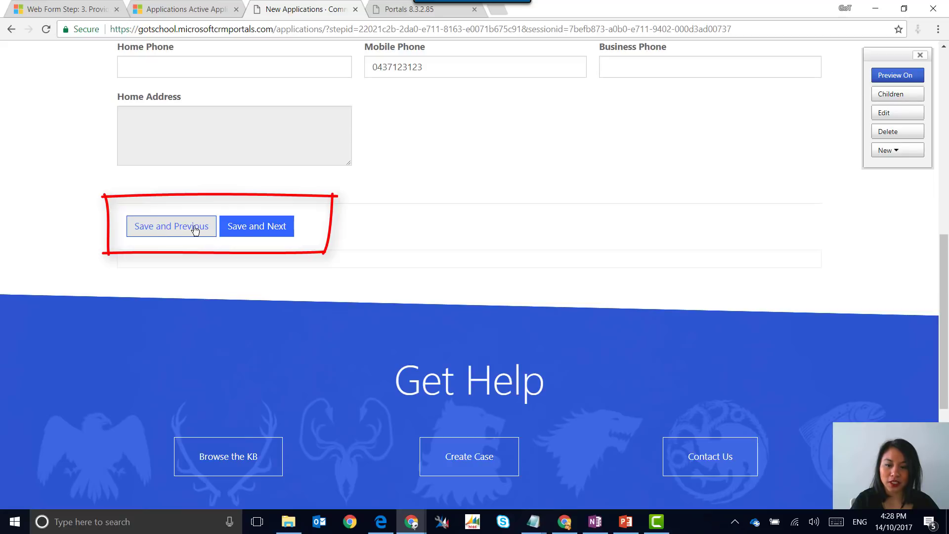
left_click(262, 228)
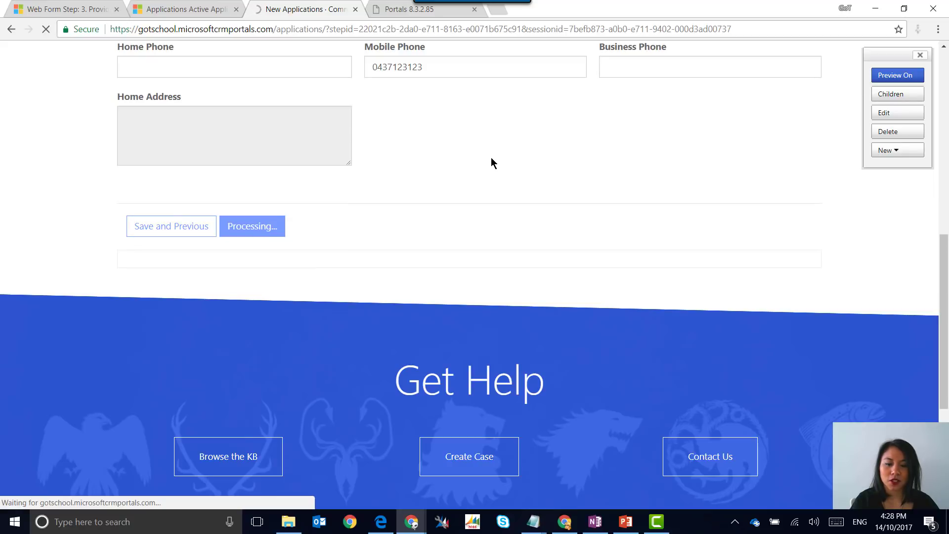
scroll(502, 159, "up", 3)
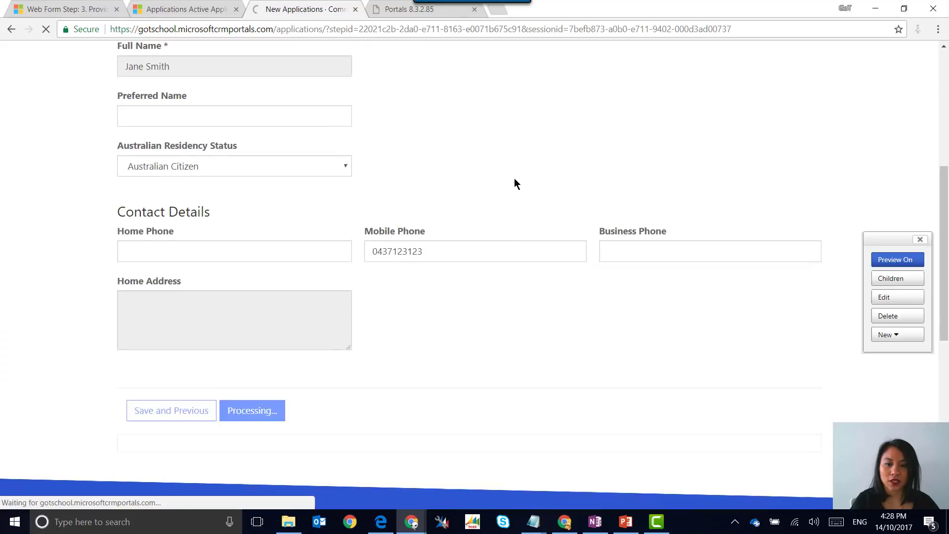
scroll(510, 184, "down", 1)
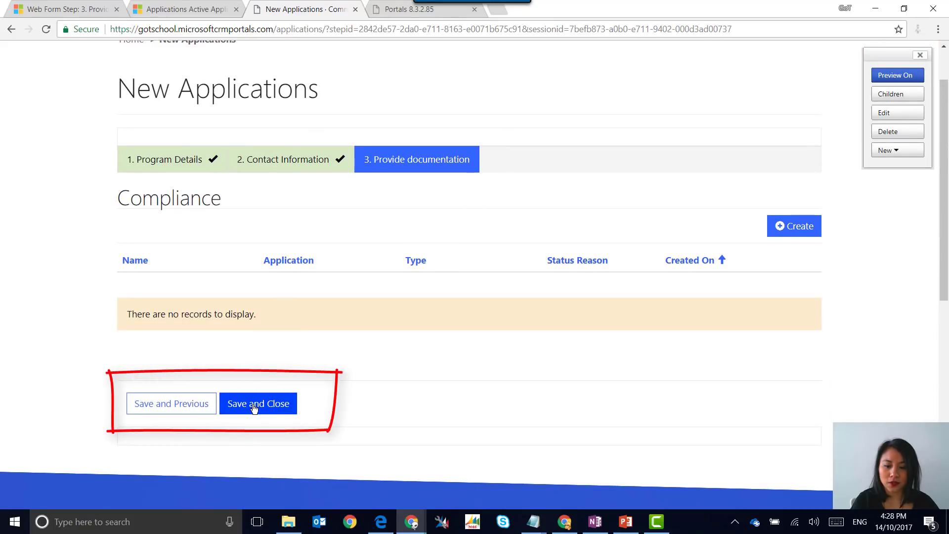
Add a Citizenship Certificate compliance record with the Test Word file, then Save and Close the application.
left_click(791, 227)
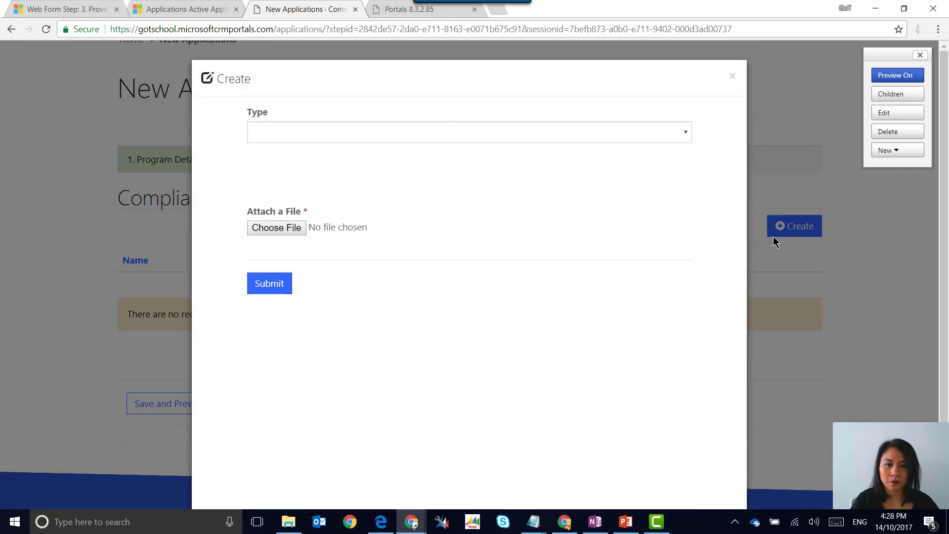
left_click(676, 133)
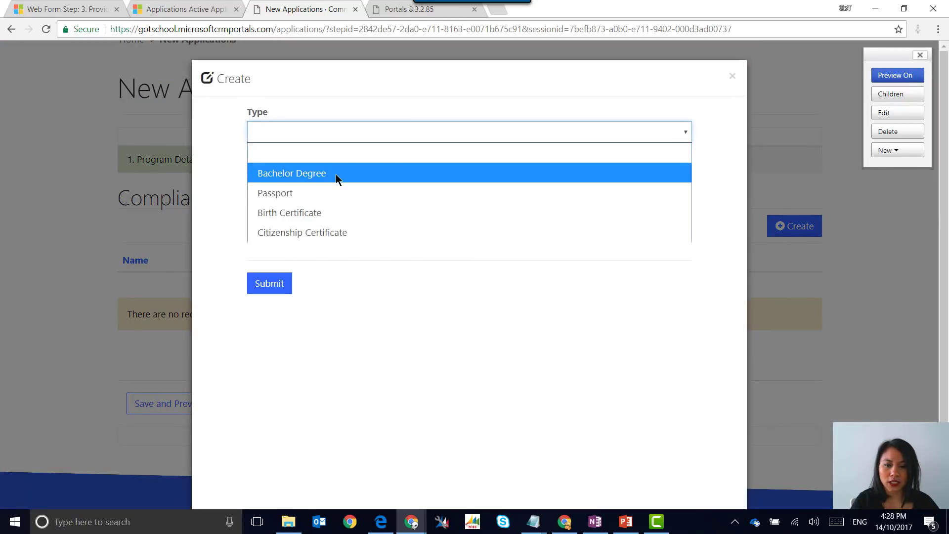
left_click(313, 233)
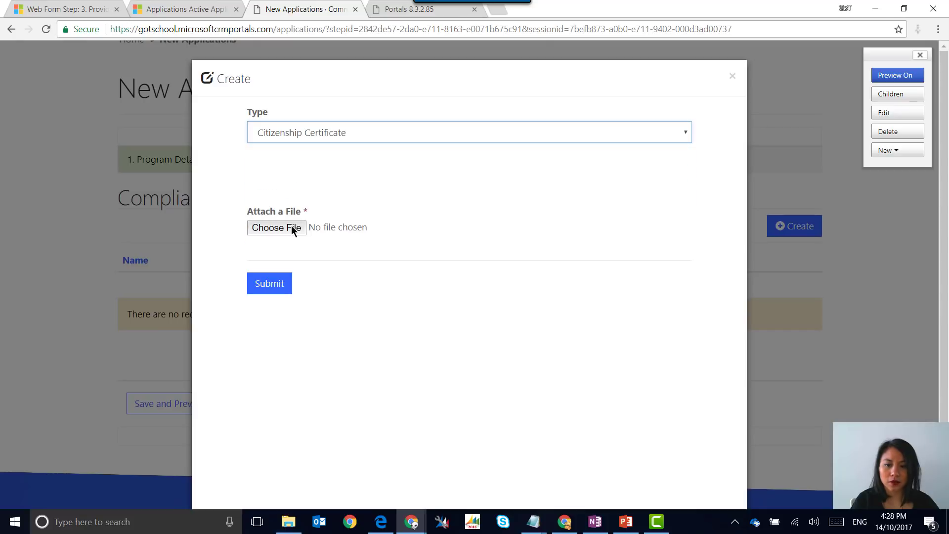
left_click(292, 227)
left_click(242, 86)
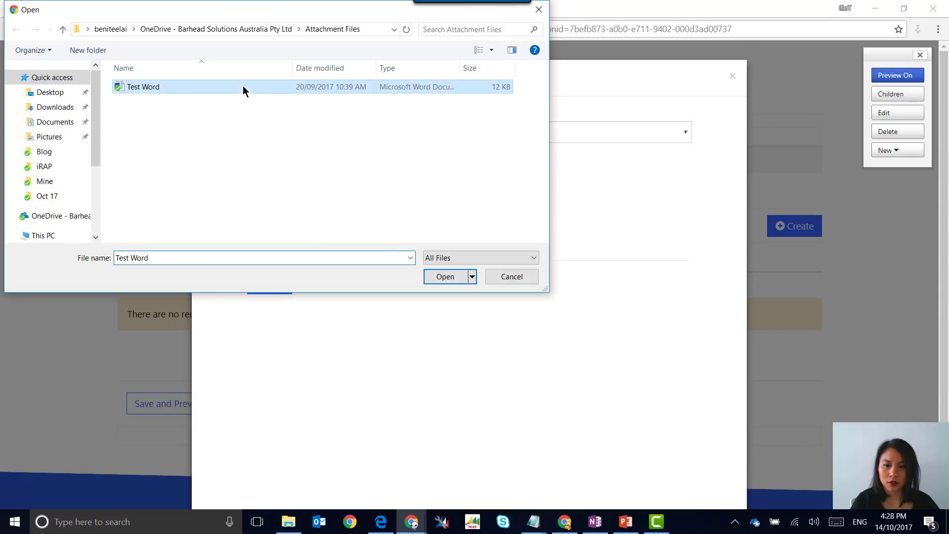
left_click(463, 276)
left_click(273, 289)
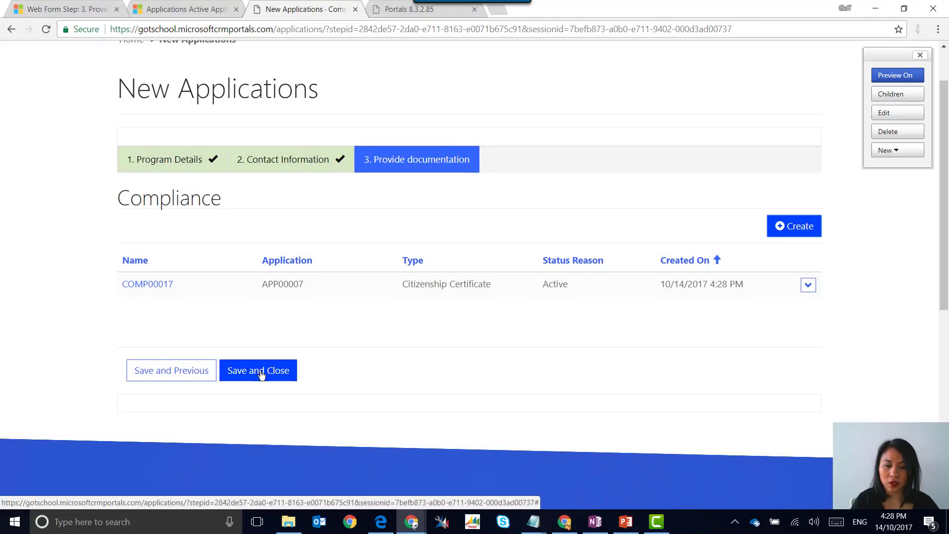
left_click(261, 374)
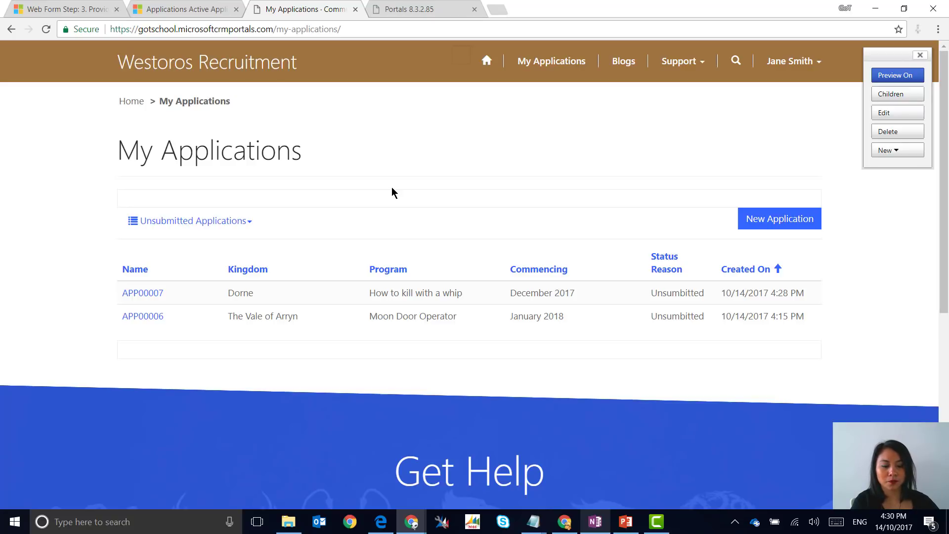
List the Application entity's fields in the Demo solution.
mouse_move(409, 519)
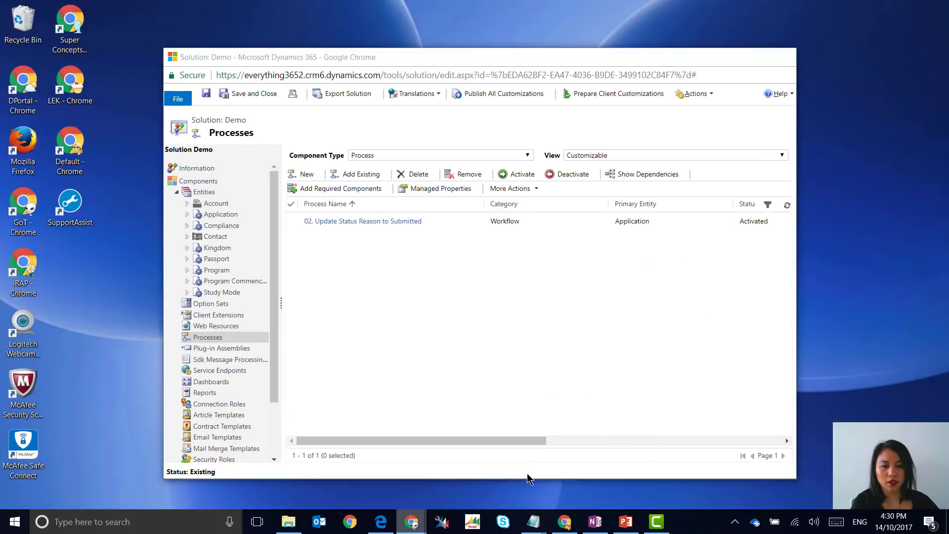
left_click(527, 473)
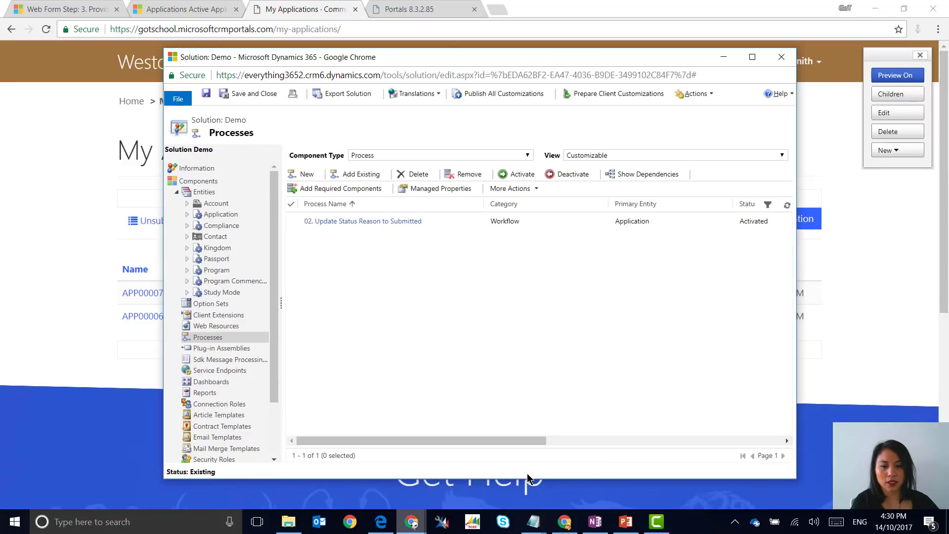
left_click(188, 214)
left_click(221, 262)
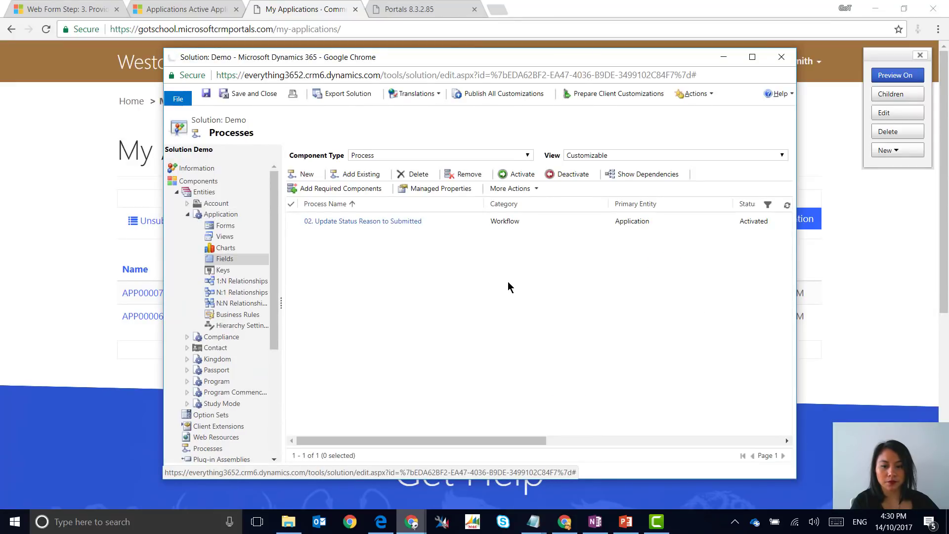
Confirm Status Reason (statuscode) offers Unsubmitted and Submitted, then list the solution's processes.
left_click(751, 58)
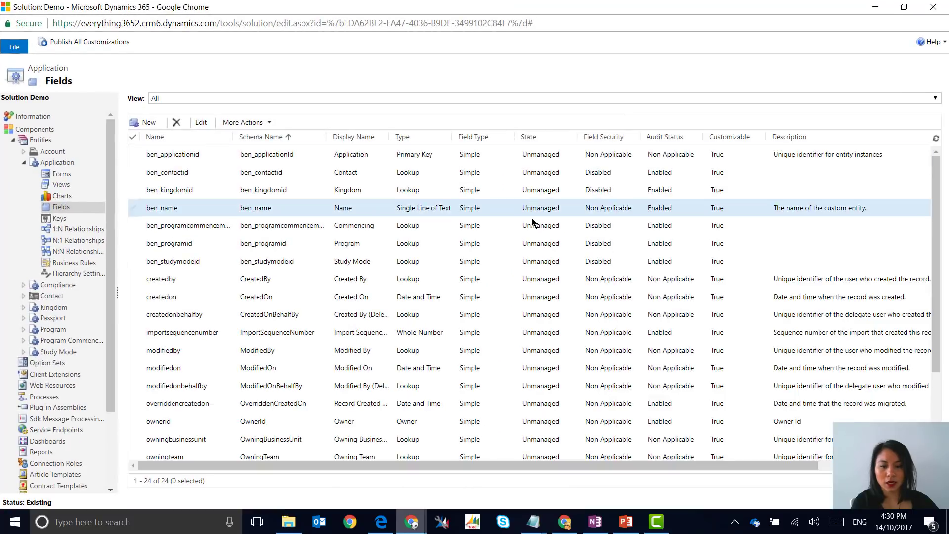
scroll(467, 340, "down", 3)
double_click(453, 400)
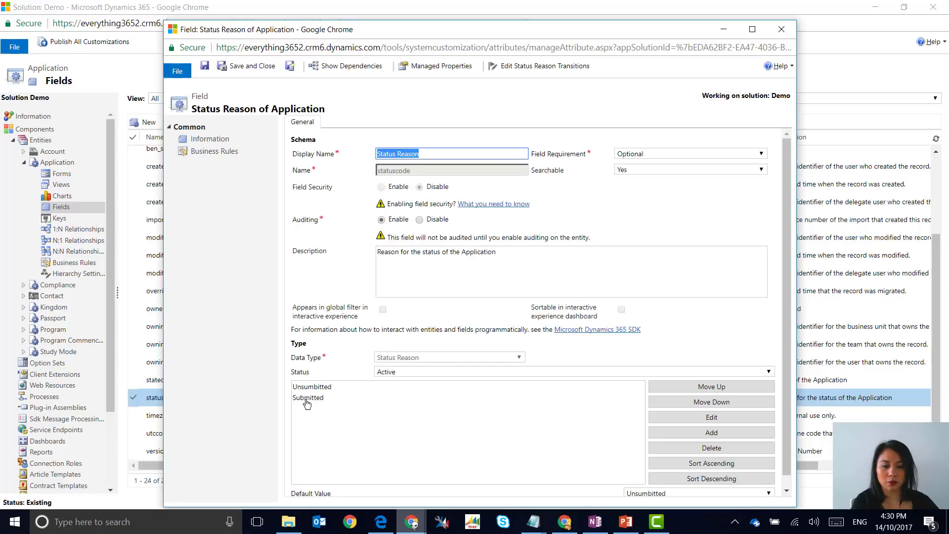
left_click(776, 29)
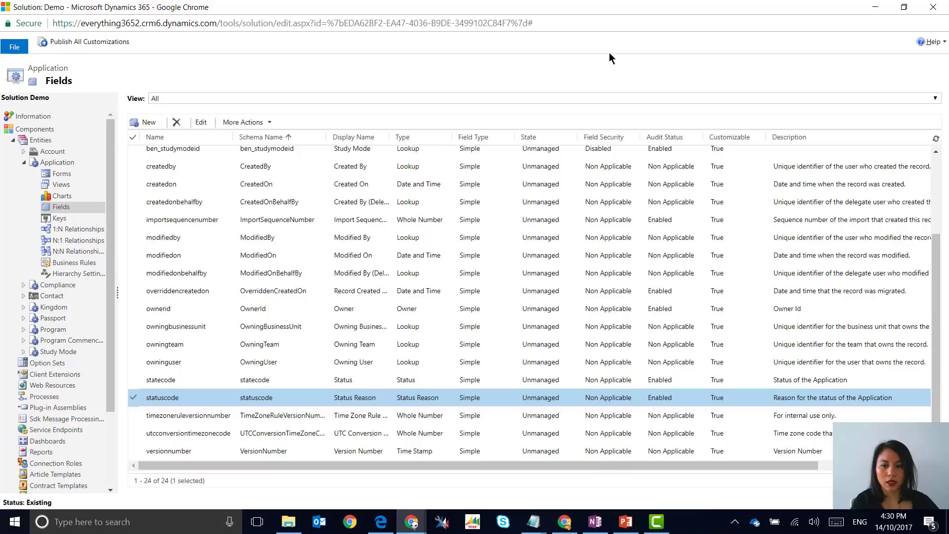
left_click(44, 396)
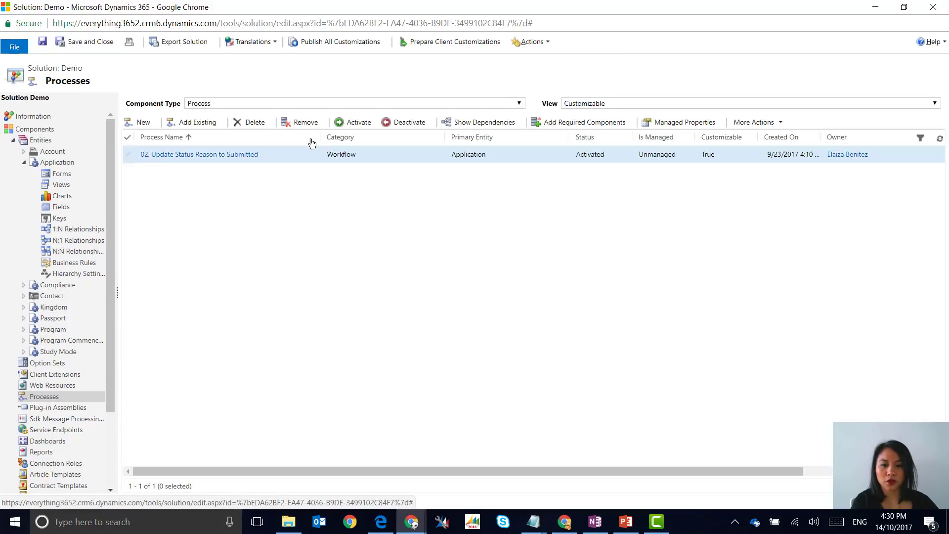
Review the 02. Update Status Reason to Submitted workflow, then close it.
double_click(295, 157)
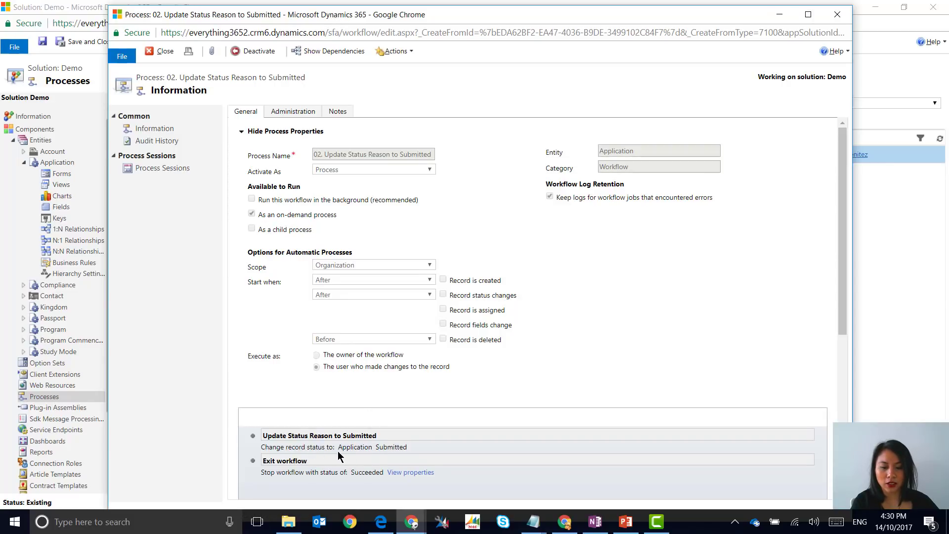
left_click(847, 18)
left_click(875, 8)
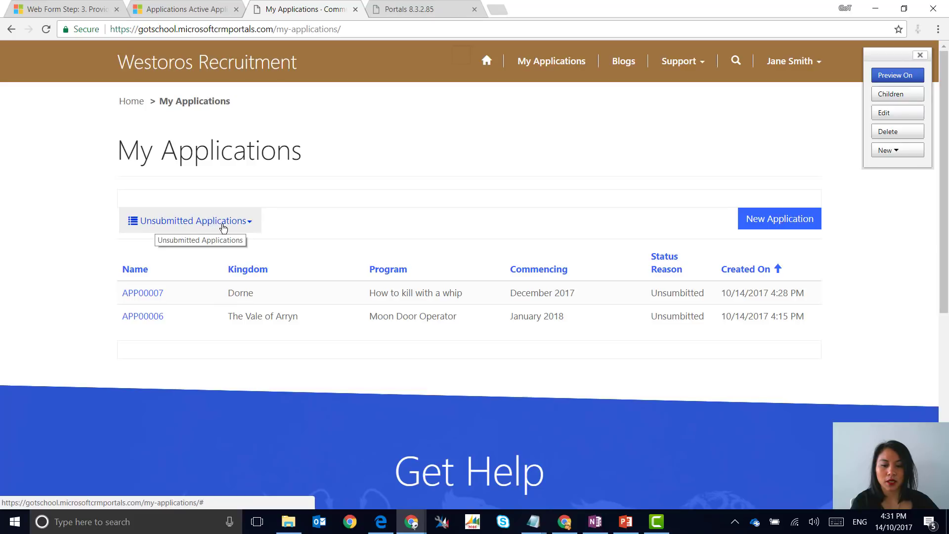
Review the Application entity's eight views, then return to the portal's My Applications page.
mouse_move(411, 521)
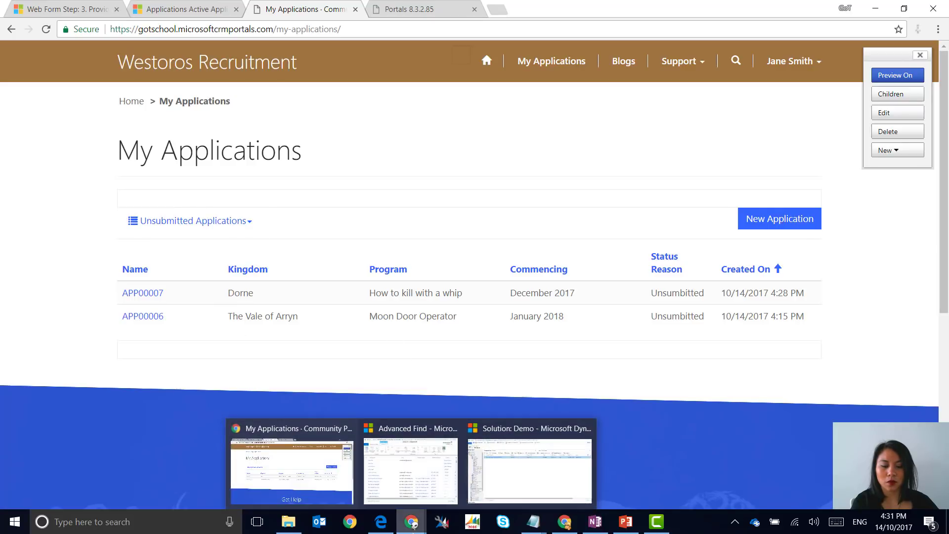
left_click(529, 472)
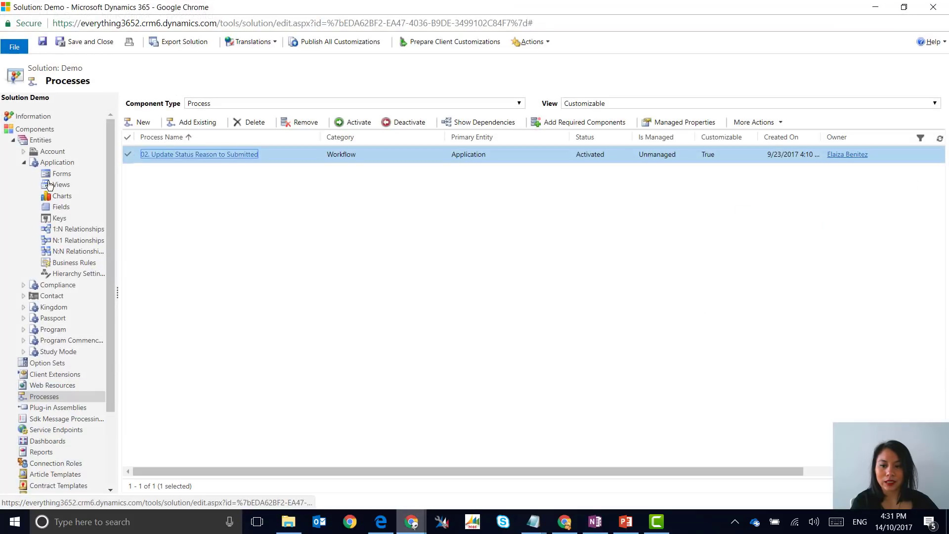
left_click(50, 185)
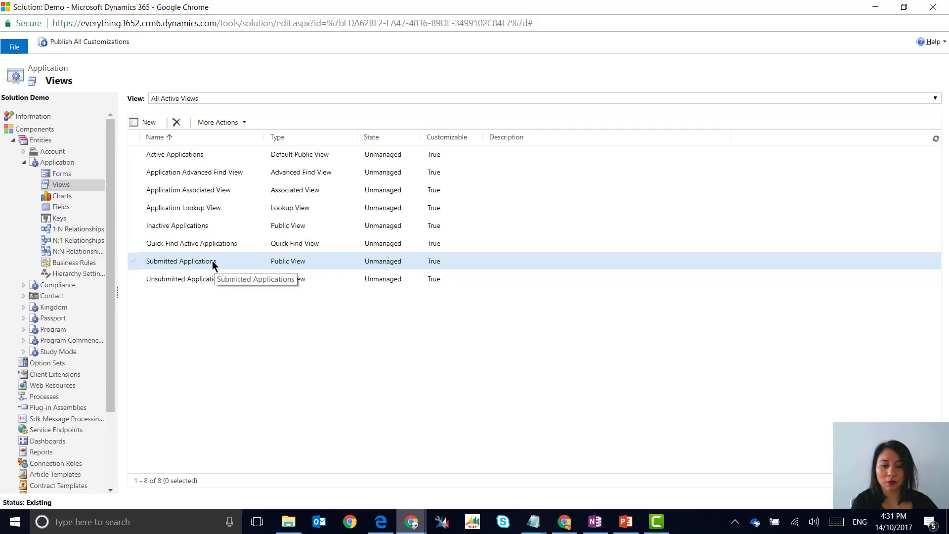
left_click(875, 9)
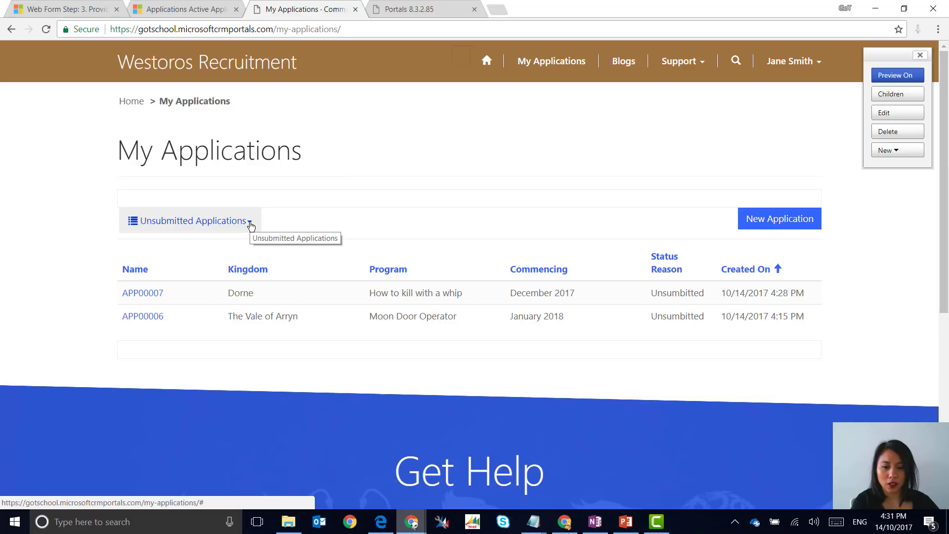
Check that the view dropdown offers Unsubmitted Applications and Submitted Applications.
left_click(250, 227)
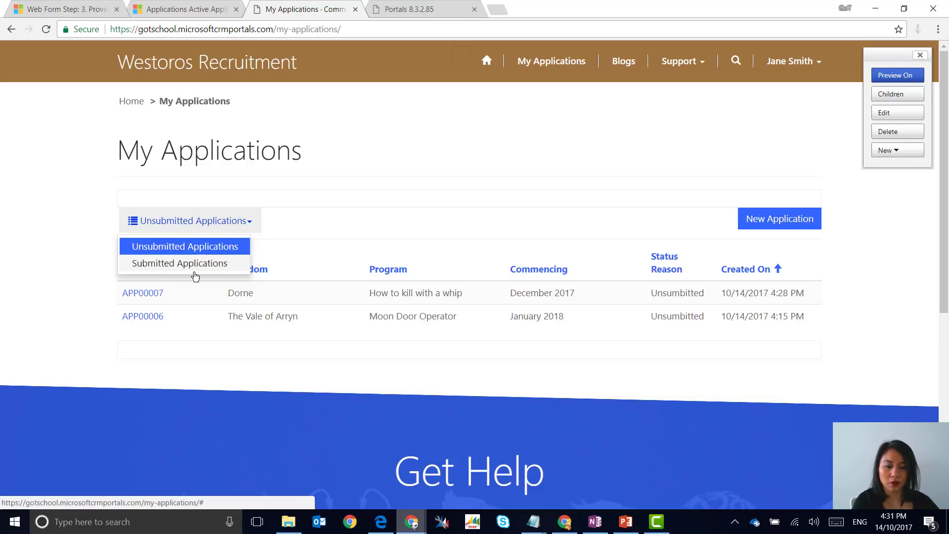
left_click(423, 353)
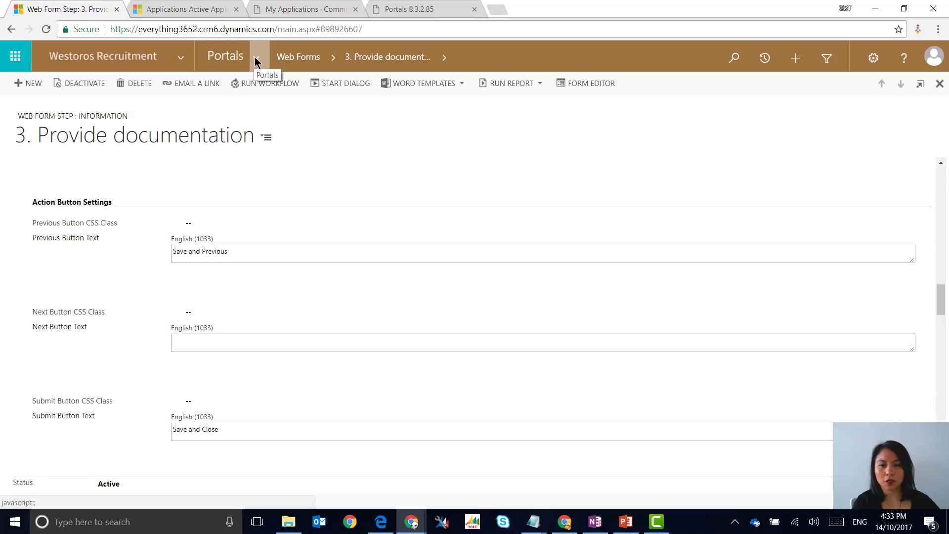
Open the My Applications record from Portals > Entity Lists and jump to its Options section.
left_click(257, 61)
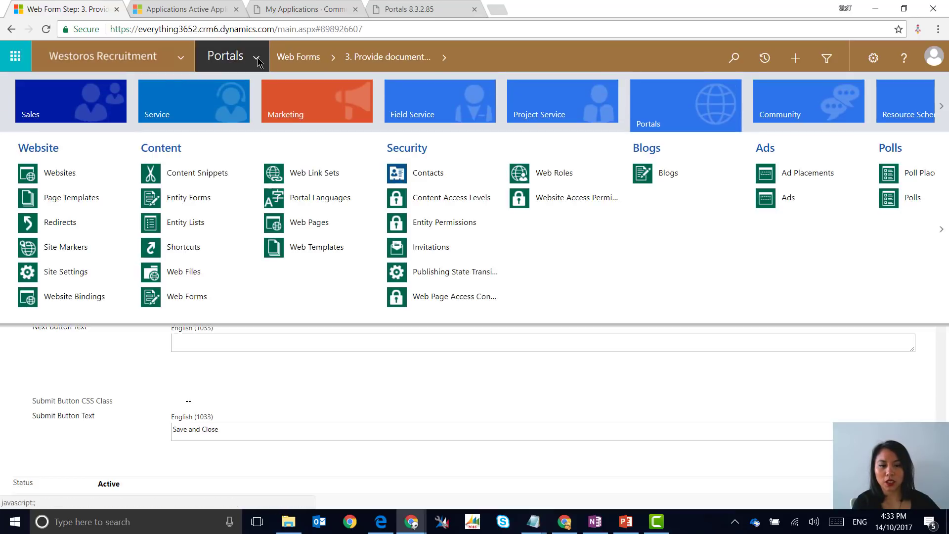
left_click(197, 225)
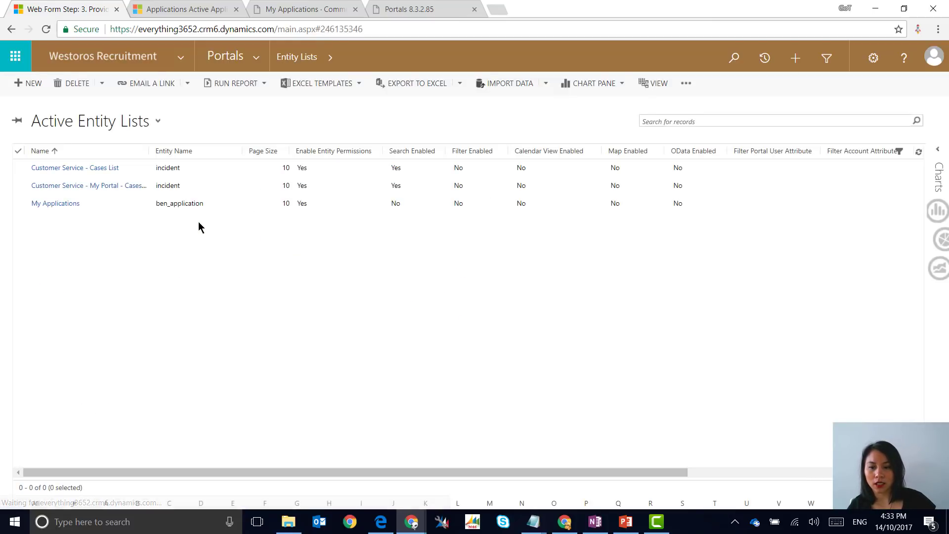
double_click(219, 207)
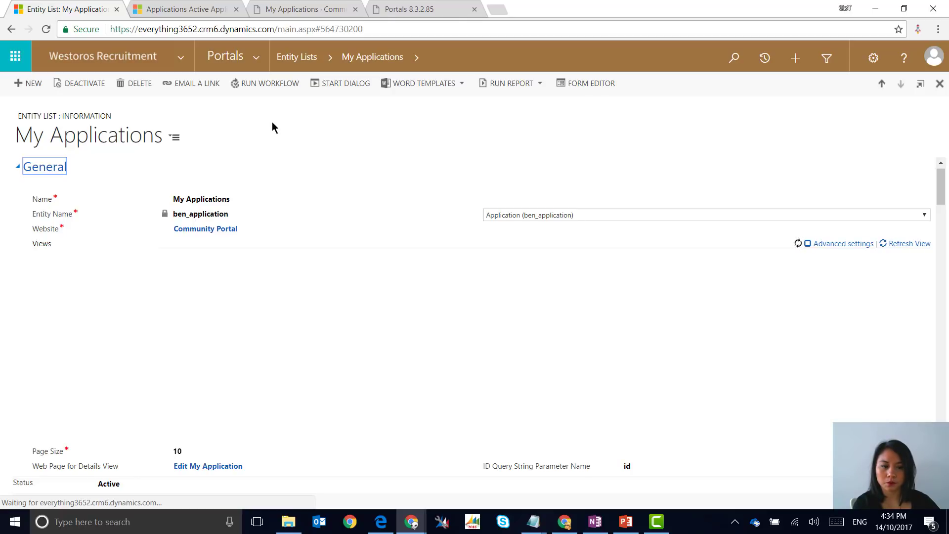
left_click(173, 138)
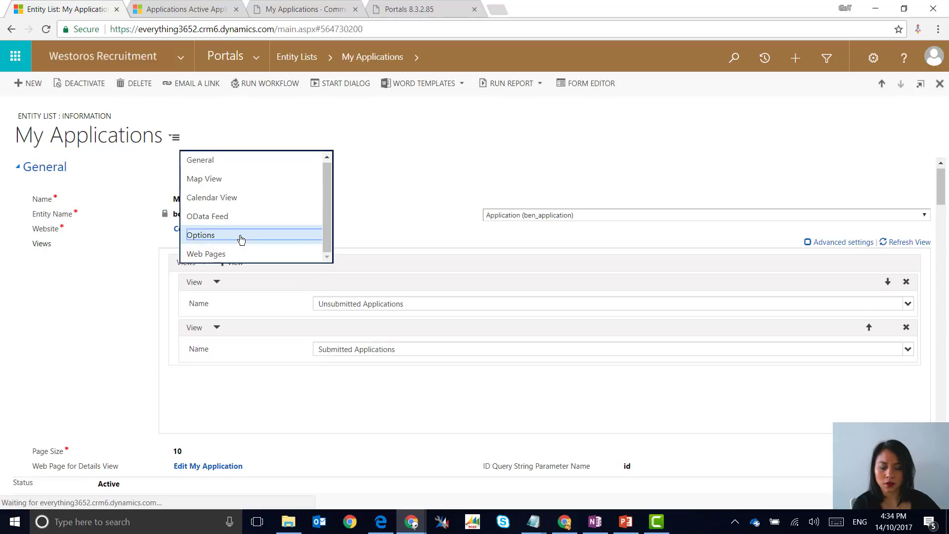
left_click(196, 236)
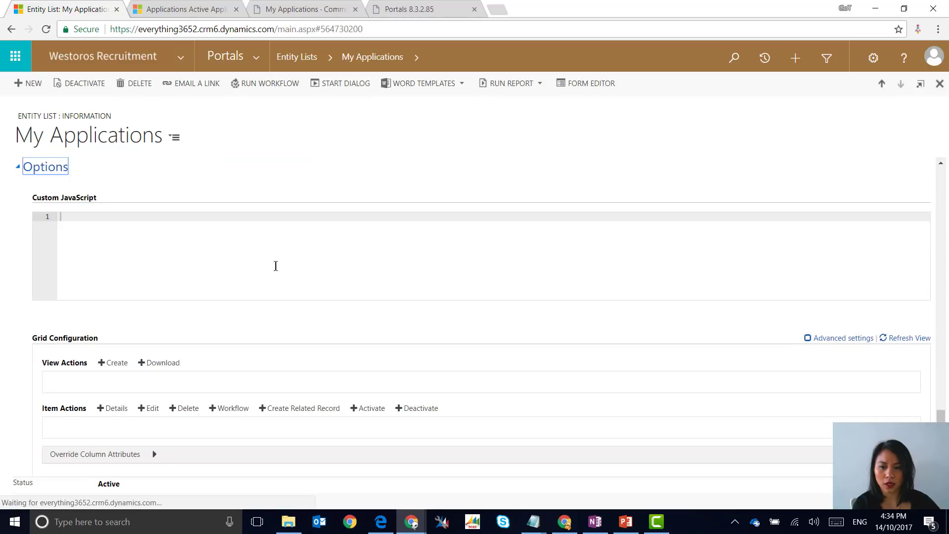
Add a Workflow item action that runs 02. Update Status Reason to Submitted.
left_click_drag(940, 428, 941, 444)
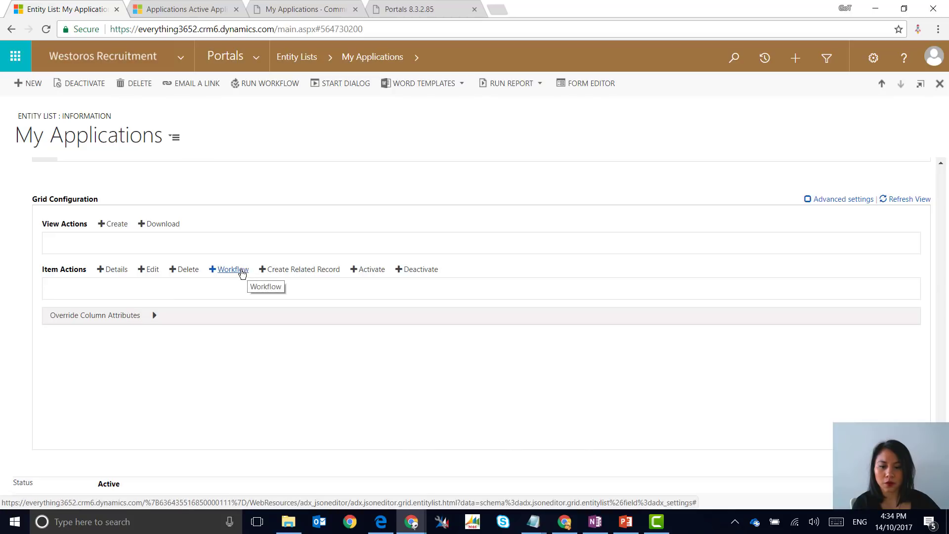
left_click(241, 272)
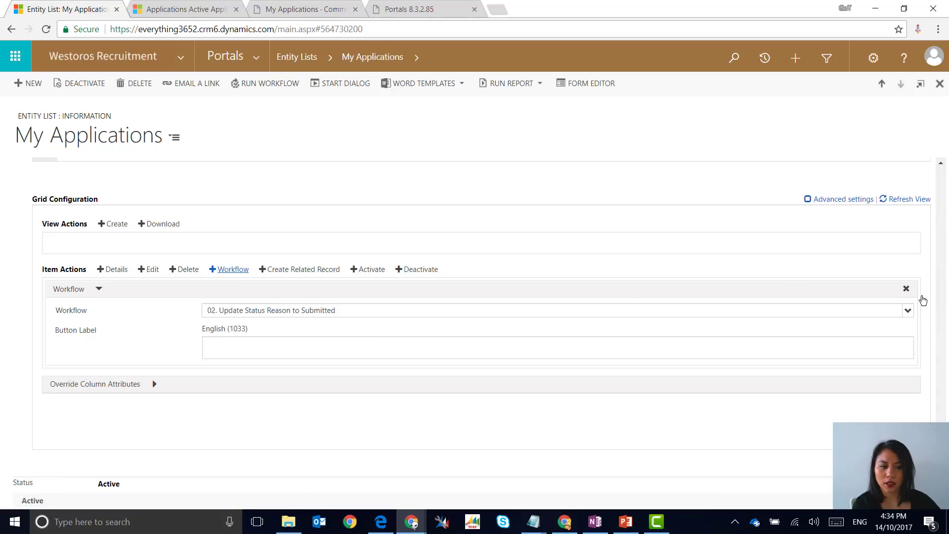
left_click(908, 312)
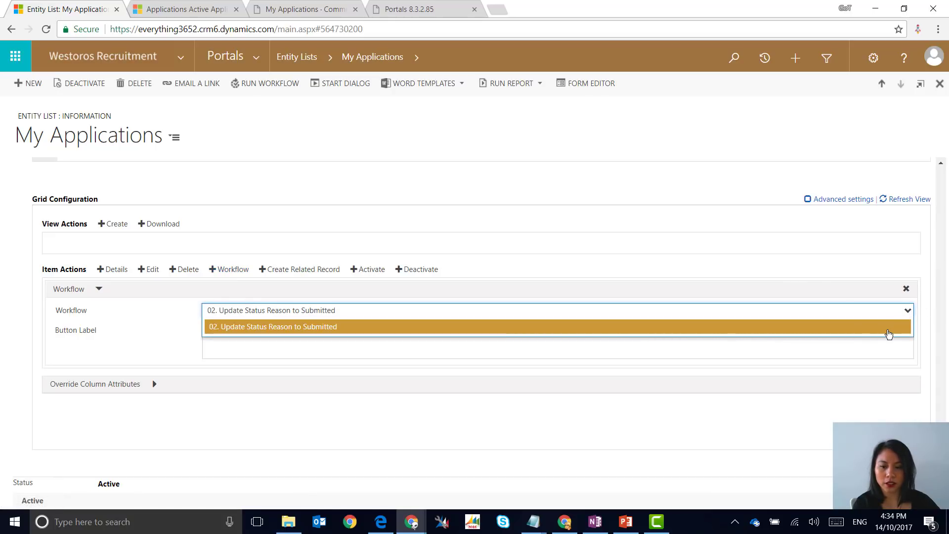
left_click_drag(940, 439, 931, 178)
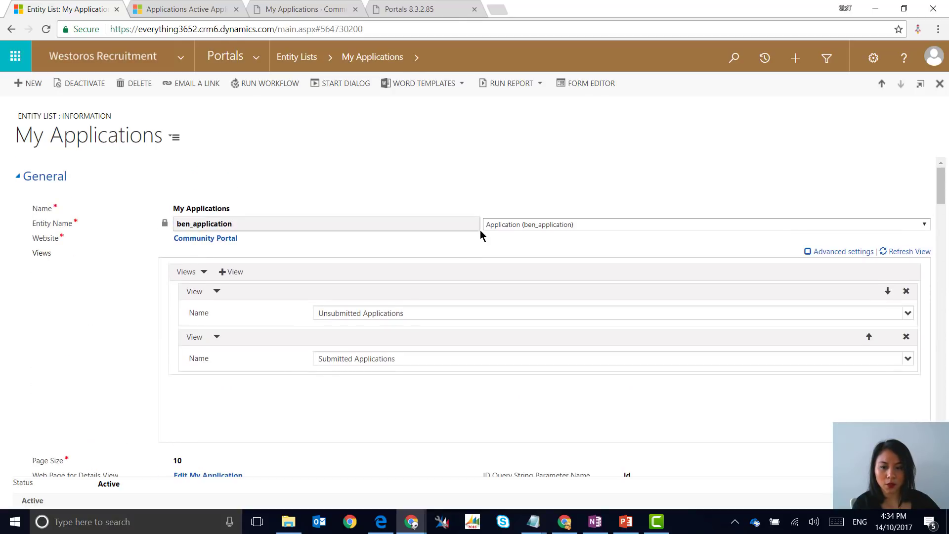
left_click(174, 136)
left_click(211, 236)
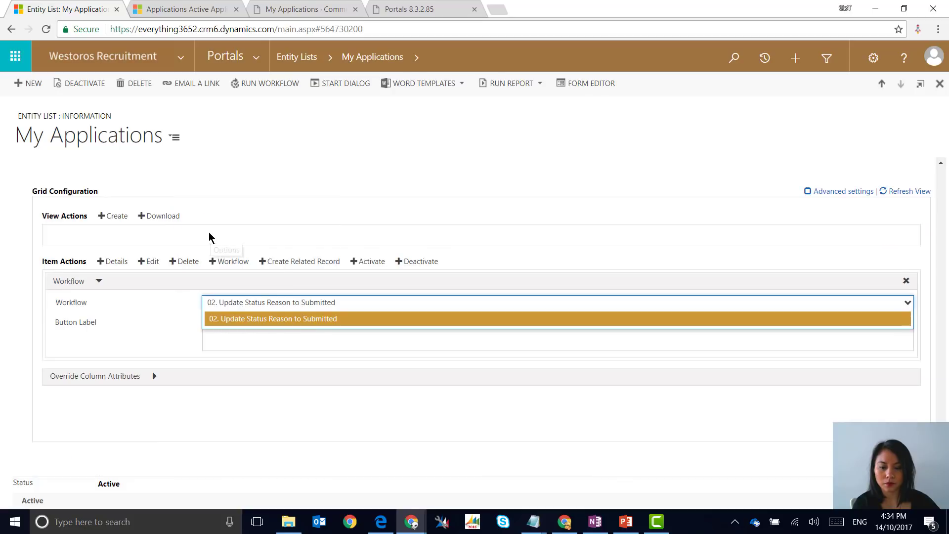
left_click(269, 319)
Label the action 'Submit Application' and save the entity list record.
left_click(257, 341)
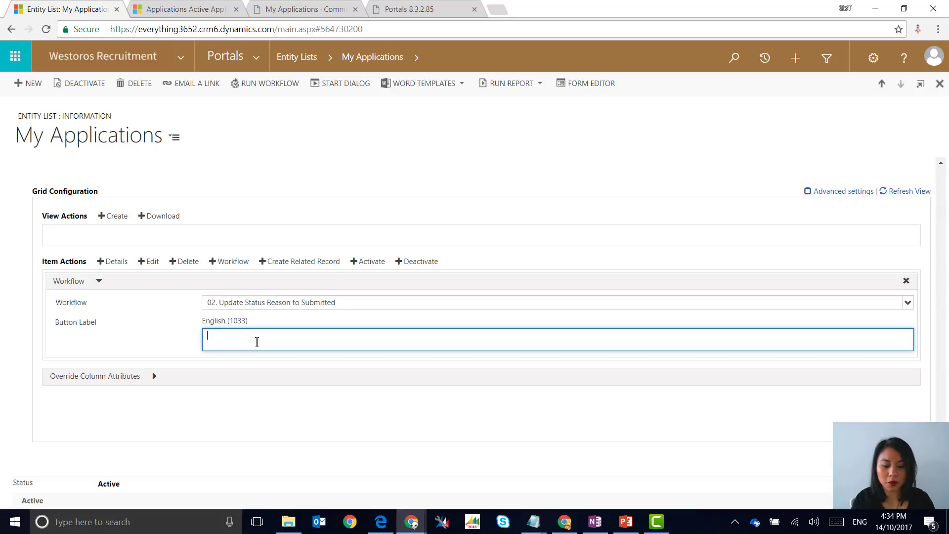
type("Submit ")
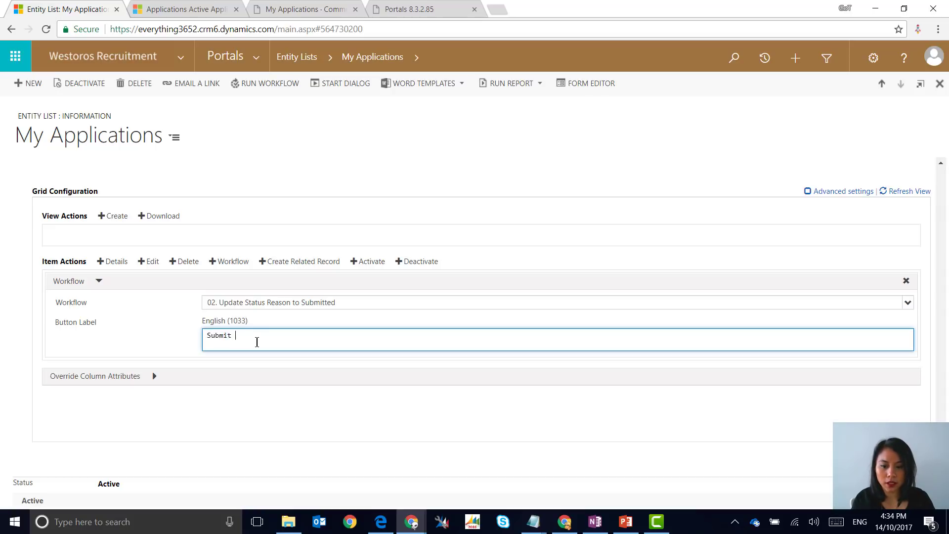
type("Application")
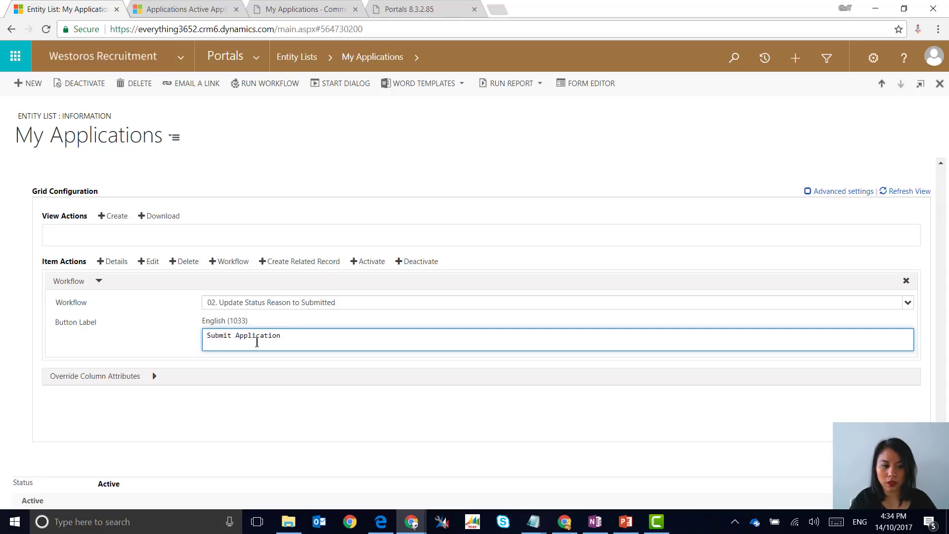
key("ctrl+s")
left_click(506, 276)
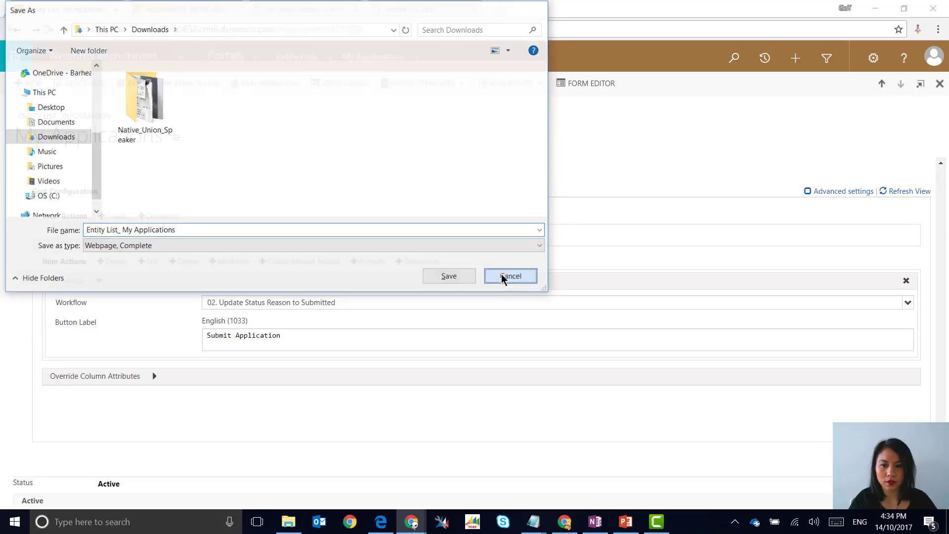
left_click(937, 501)
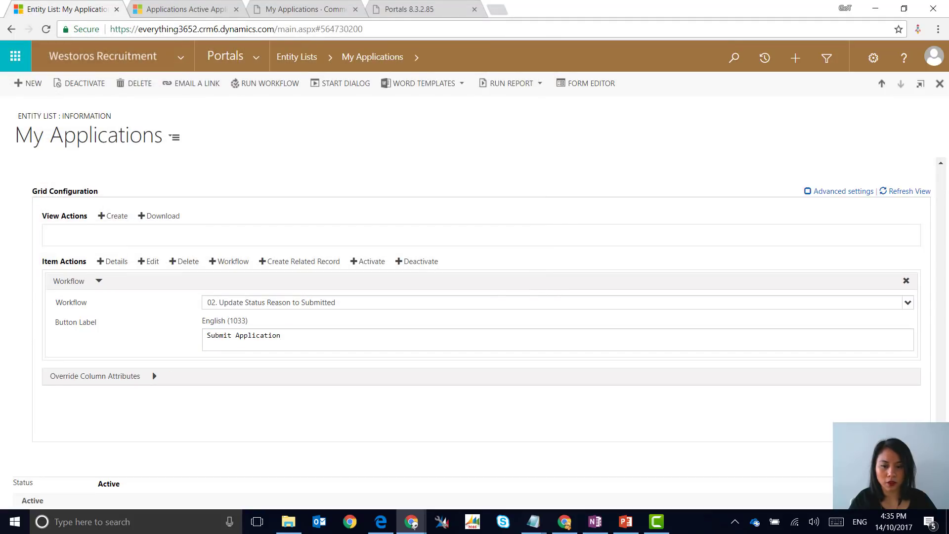
Clear the portal cache and reload the My Applications page.
left_click(390, 10)
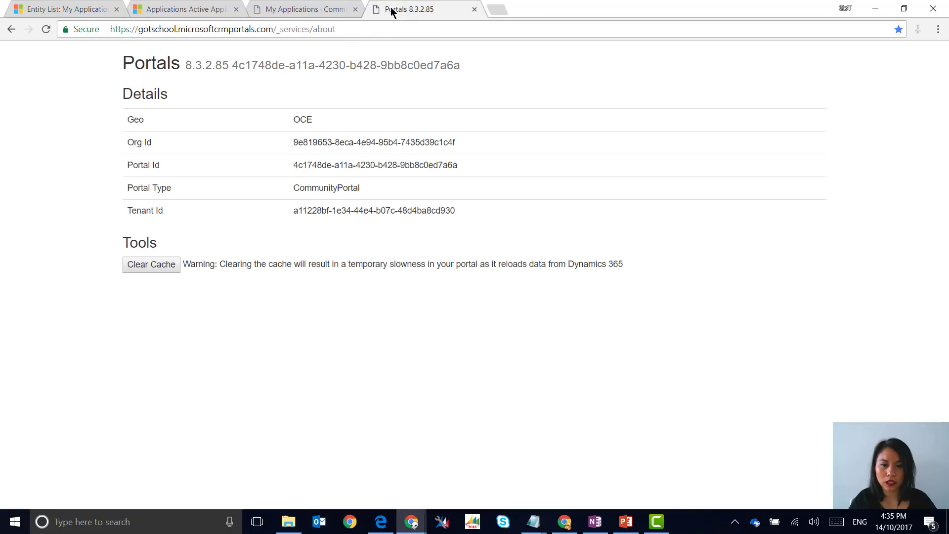
left_click(159, 269)
left_click(299, 11)
key("F5")
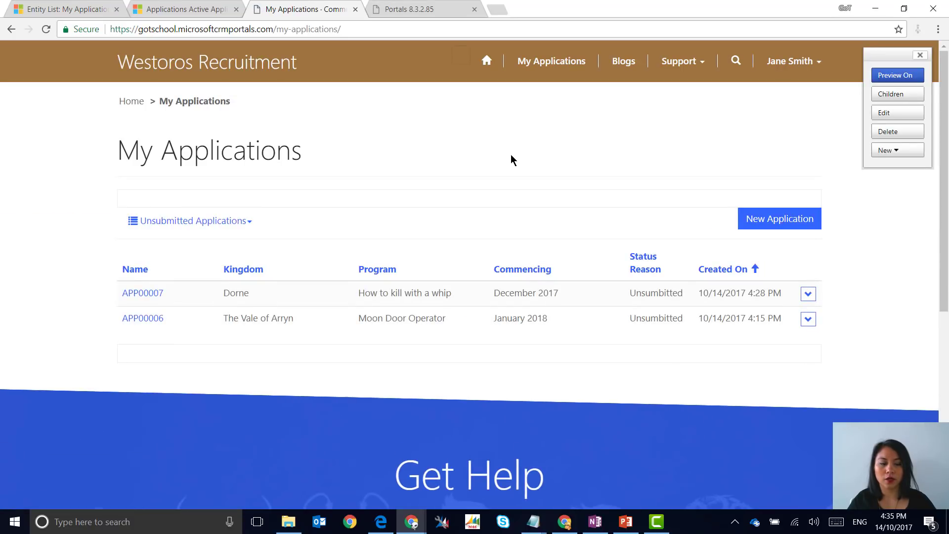
Run Submit Application on APP00007, then return to the CRM entity list.
left_click(804, 297)
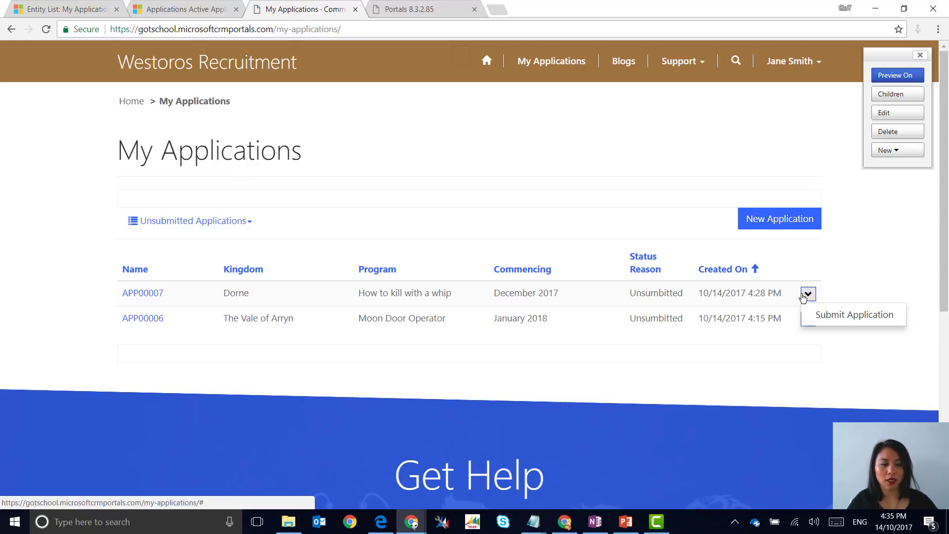
left_click(851, 317)
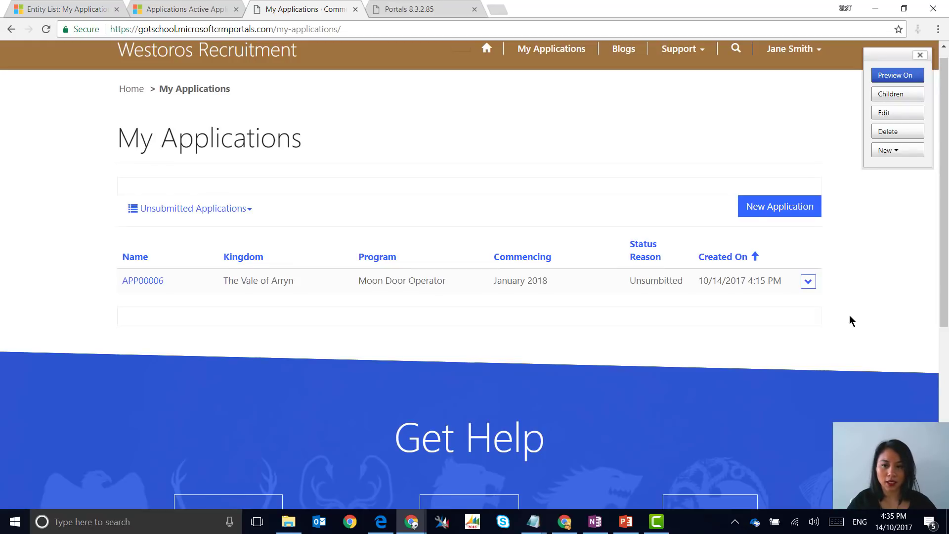
left_click(58, 8)
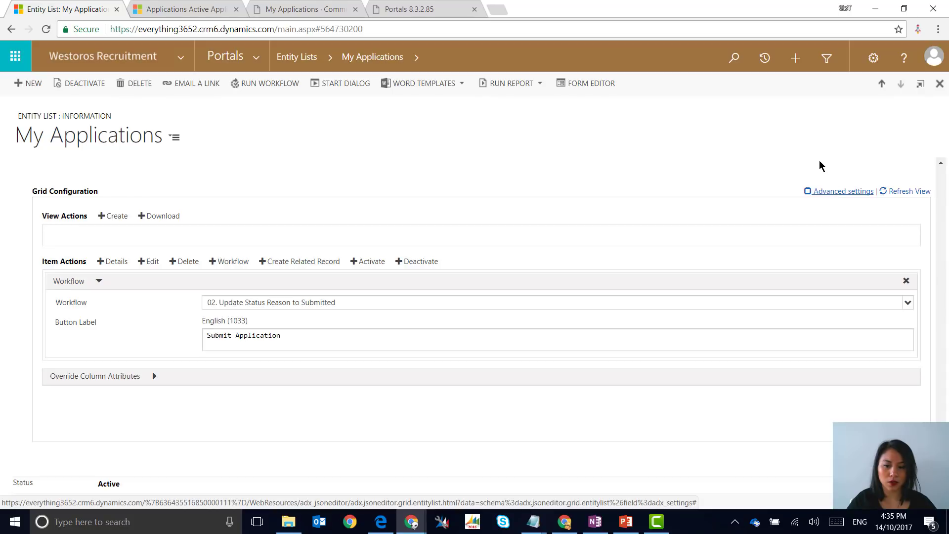
Set the Success Message in advanced settings to 'Thank you, your application has been submitted.' and save.
left_click(840, 191)
left_click_drag(925, 243, 925, 250)
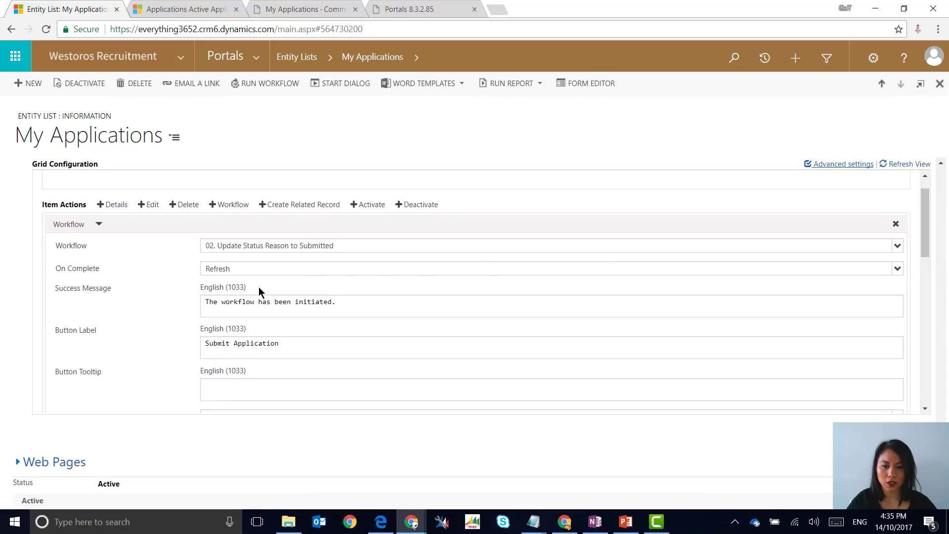
left_click_drag(205, 301, 334, 307)
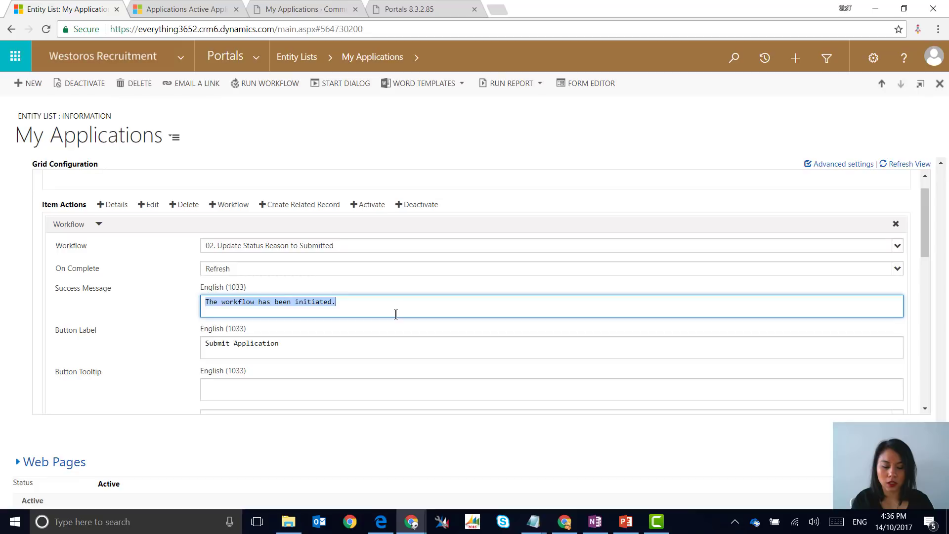
type("TH")
key("BackSpace")
type("hank yu")
key("BackSpace")
type("ou, yur")
key("BackSpace")
key("BackSpace")
key("BackSpace")
type("our application has been submitted.")
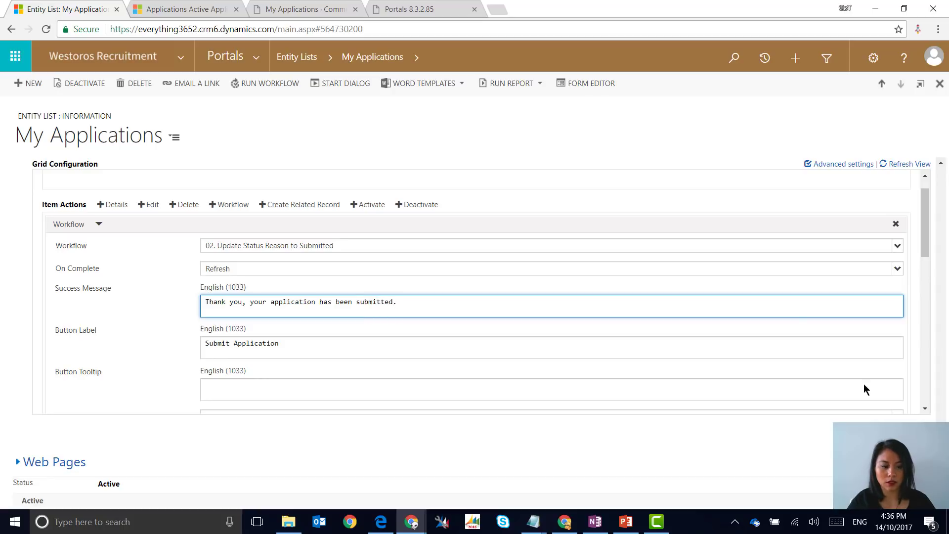
left_click(940, 504)
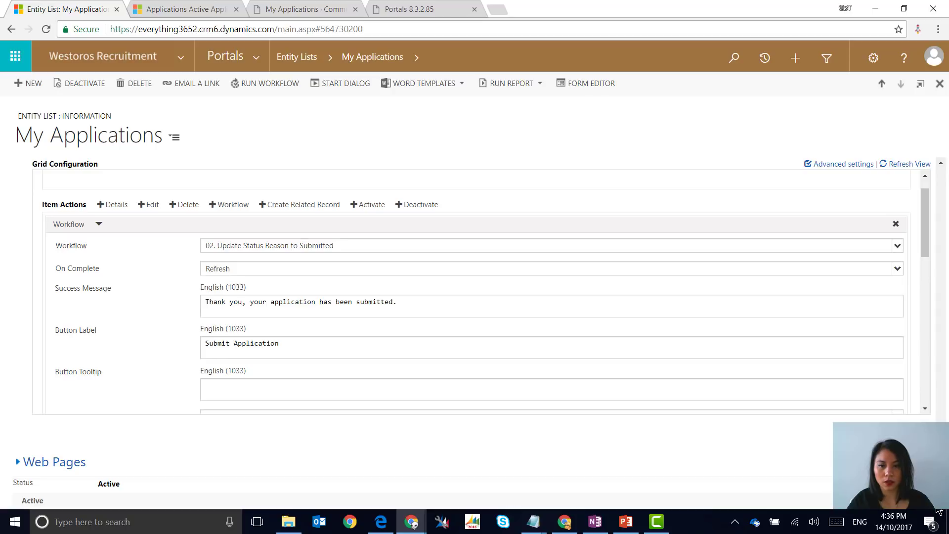
Clear the portal cache, reload My Applications, and run Submit Application on APP00006.
left_click(428, 11)
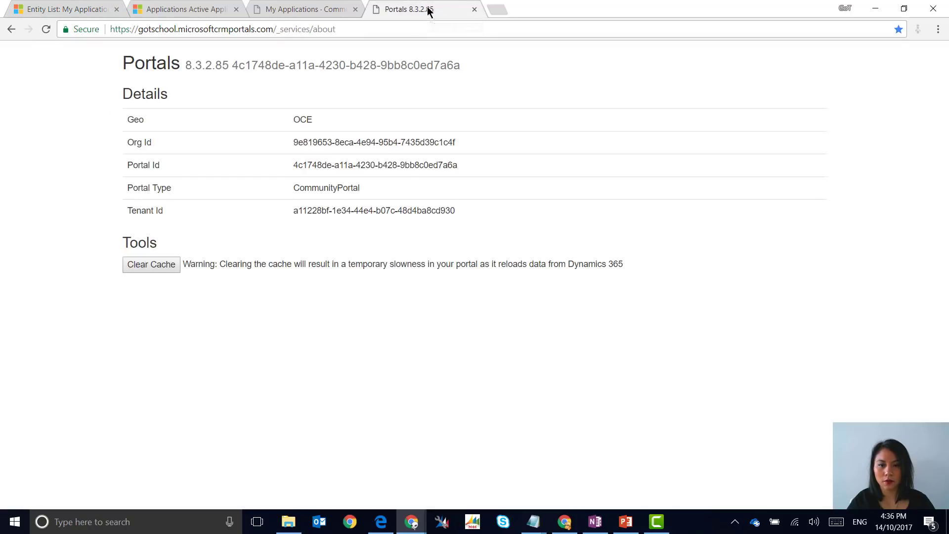
left_click(164, 268)
left_click(323, 10)
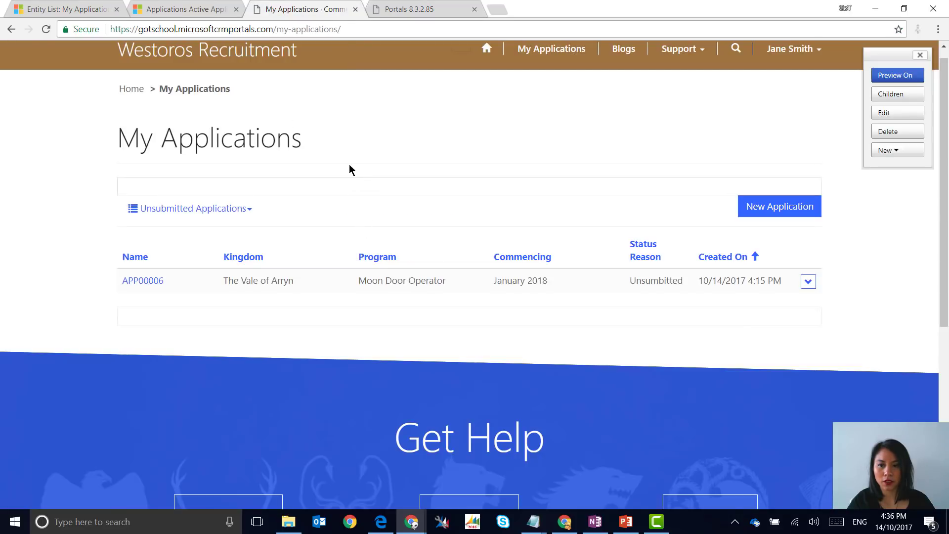
left_click(46, 31)
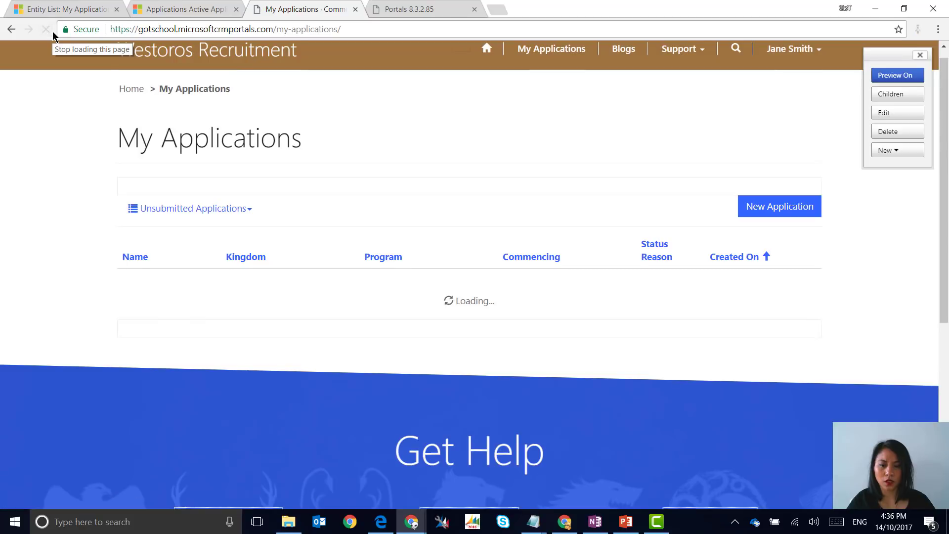
left_click(807, 281)
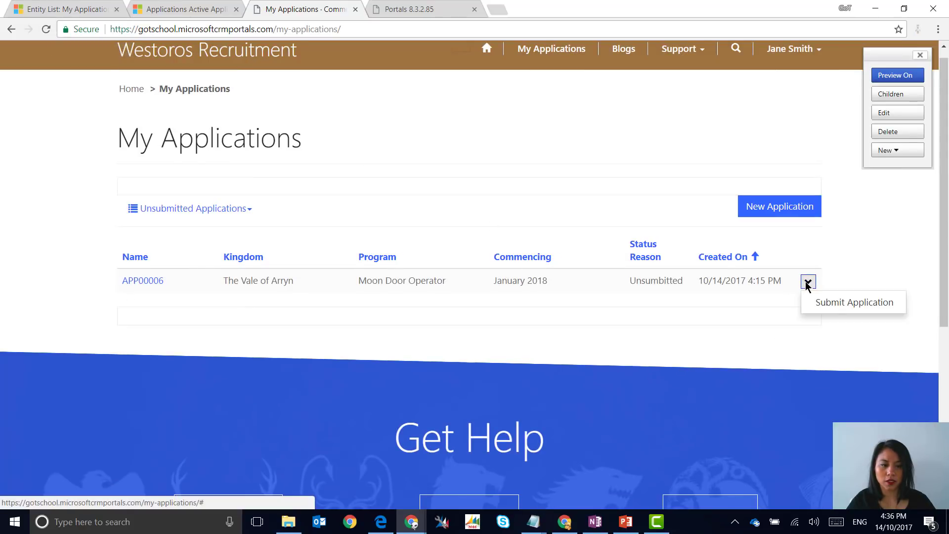
left_click(834, 306)
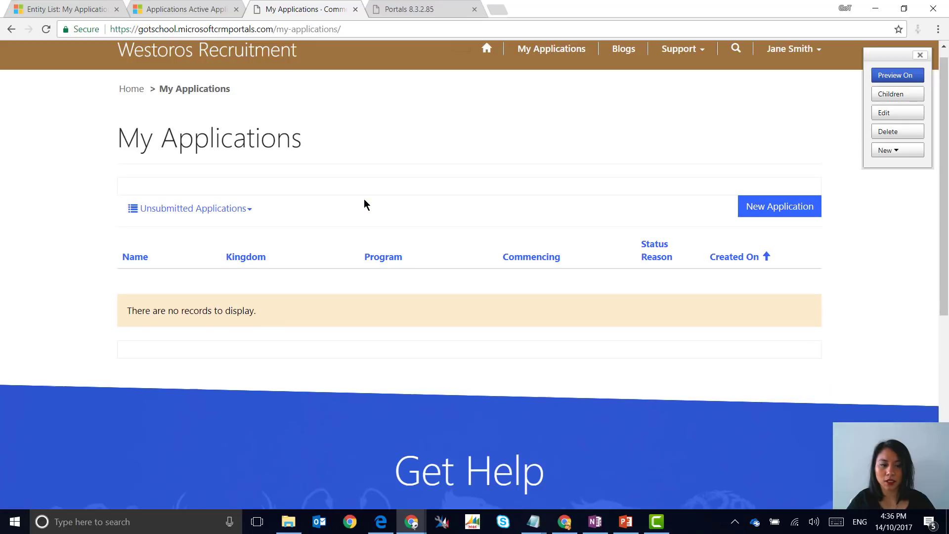
Switch to Submitted Applications, open APP00007, and confirm Kingdom still shows Dorne.
left_click(250, 213)
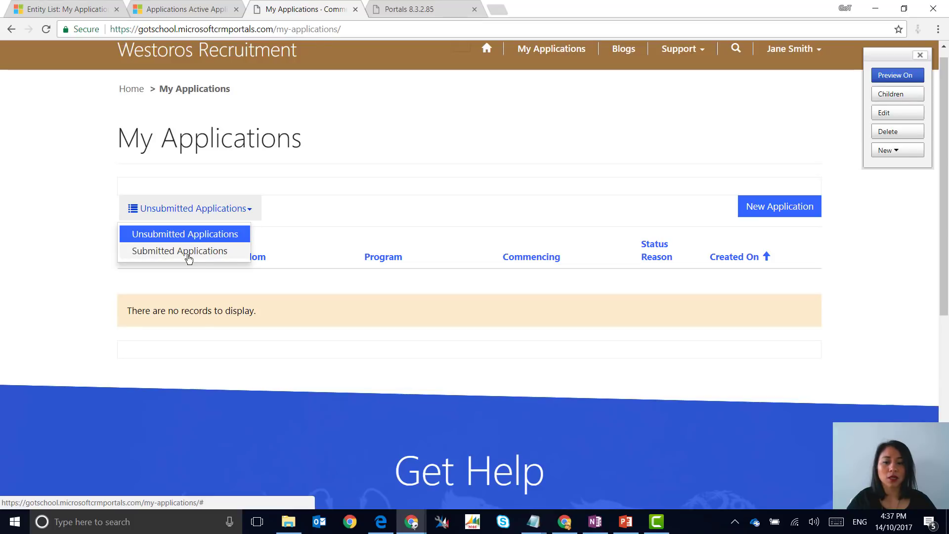
left_click(188, 255)
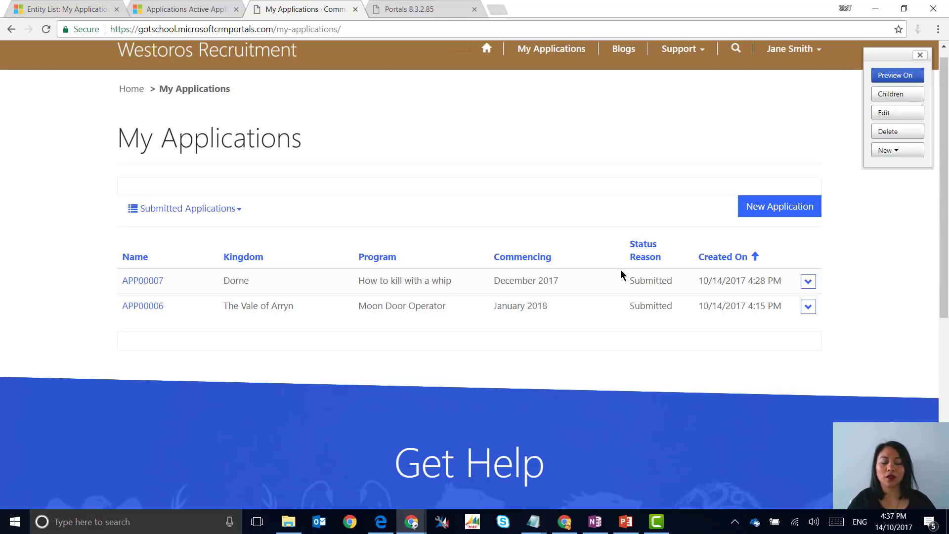
left_click(141, 281)
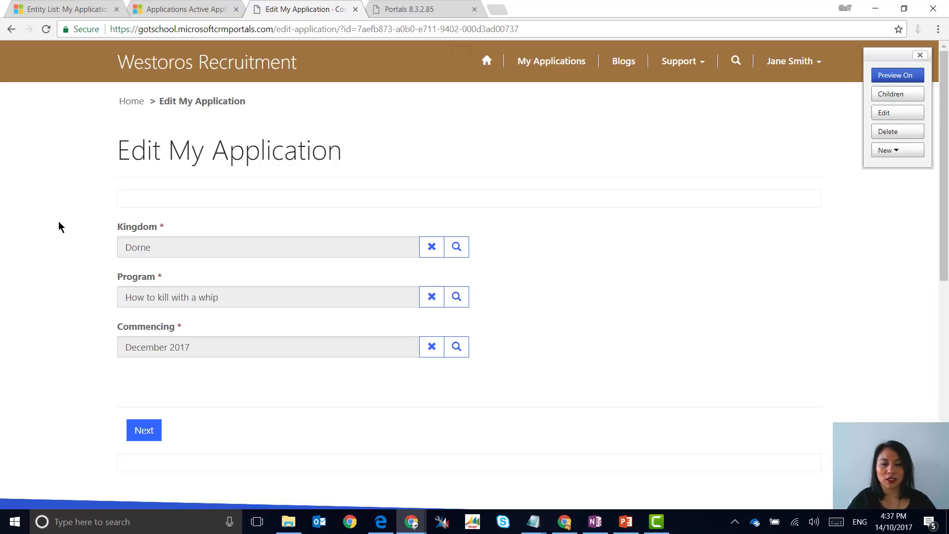
left_click(456, 247)
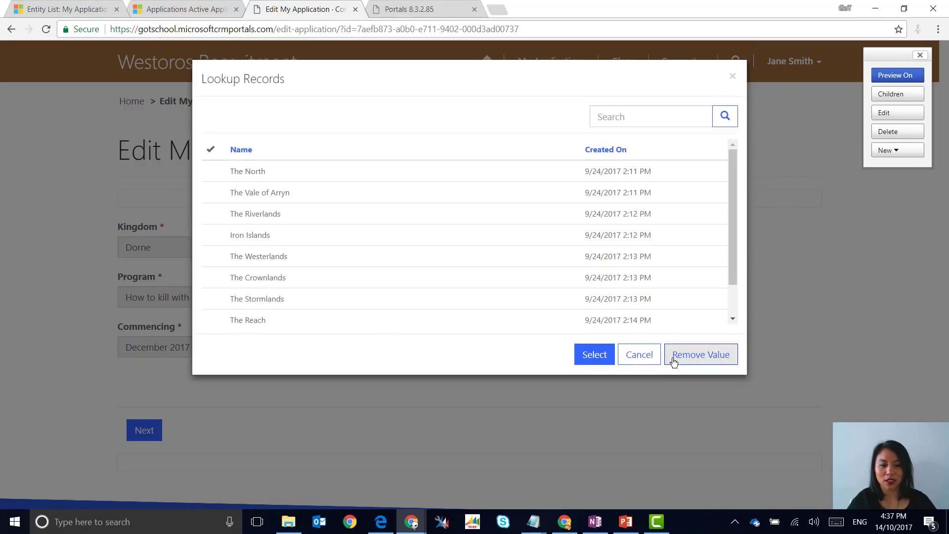
left_click(638, 354)
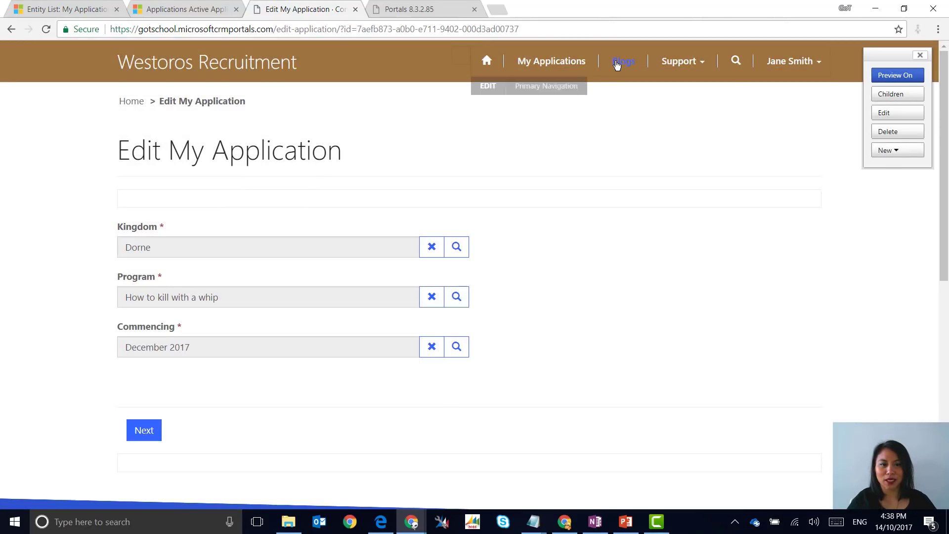